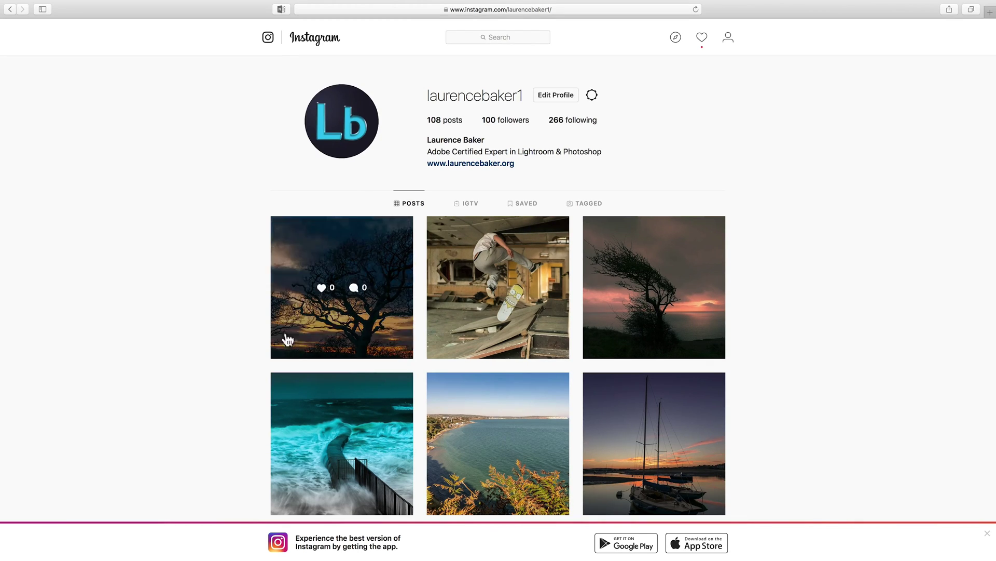
Switch to the Chrome window that has the Instagram profile open.
key(super+Tab)
key(super+Tab)
key(super+Tab)
key(super+Tab)
key(super+Tab)
key(super+Tab)
key(super+Tab)
key(super+Tab)
key(super+Tab)
key(super+Tab)
key(super+Tab)
key(super+Tab)
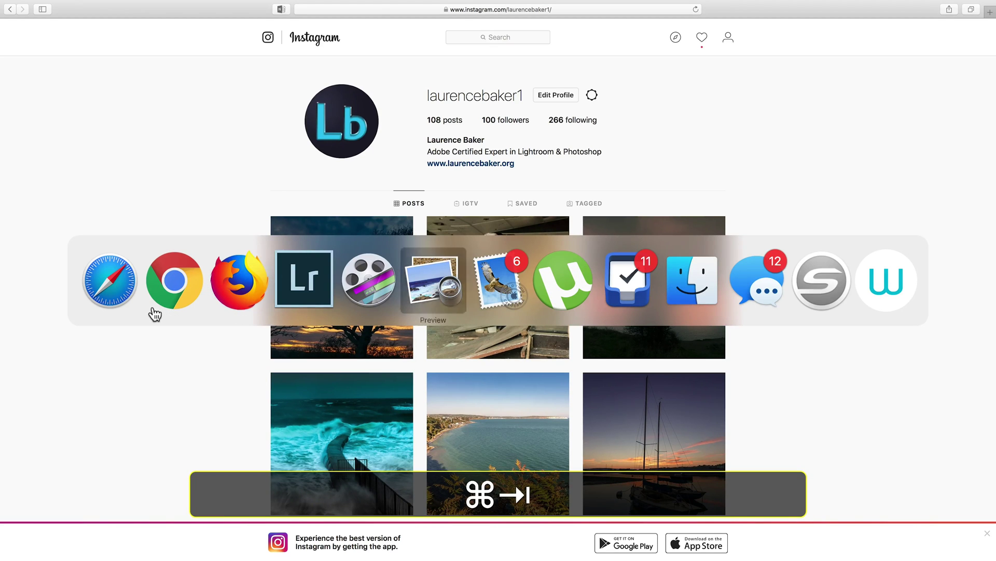
click(155, 314)
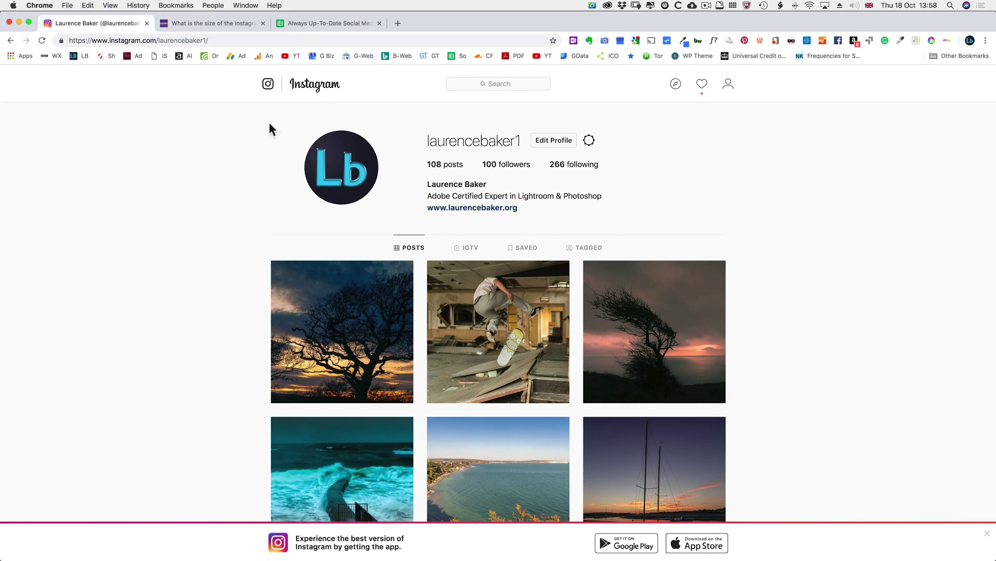
Check the Instagram photo aspect ratio in the image sizes cheat sheet and the horizontal and square dimensions in the colorlib article.
click(294, 23)
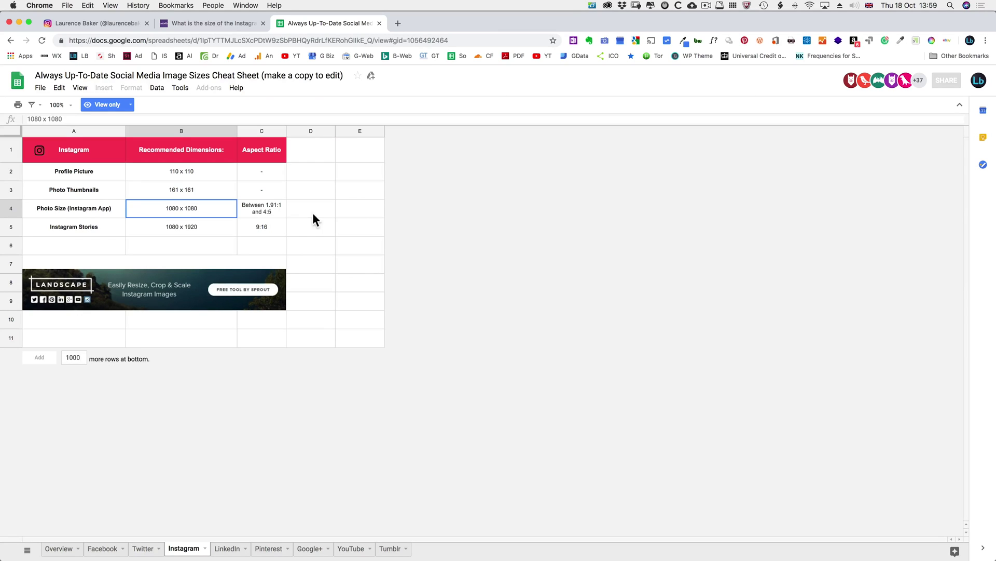
click(266, 209)
click(217, 22)
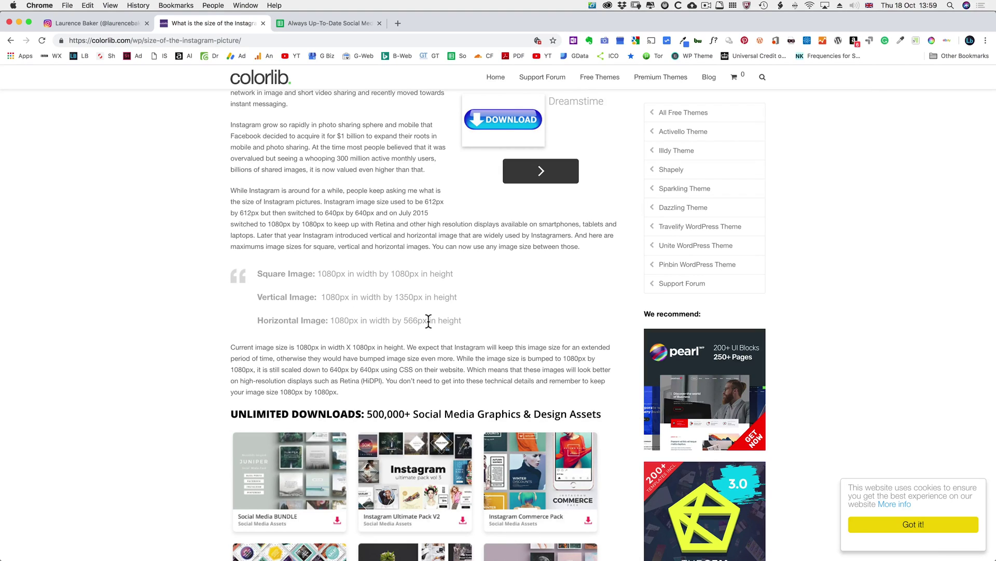
drag(428, 321, 329, 320)
click(330, 320)
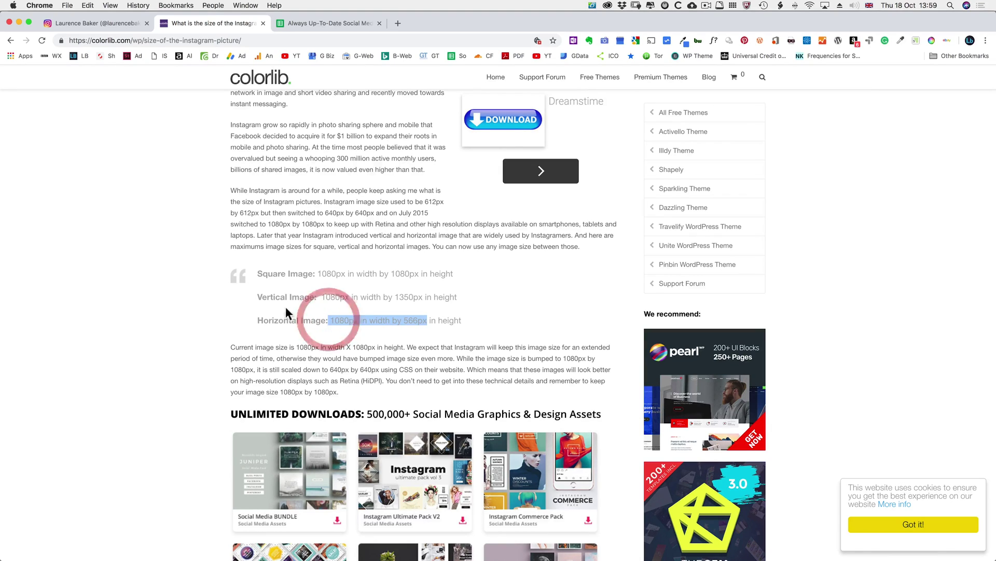
drag(316, 274, 410, 273)
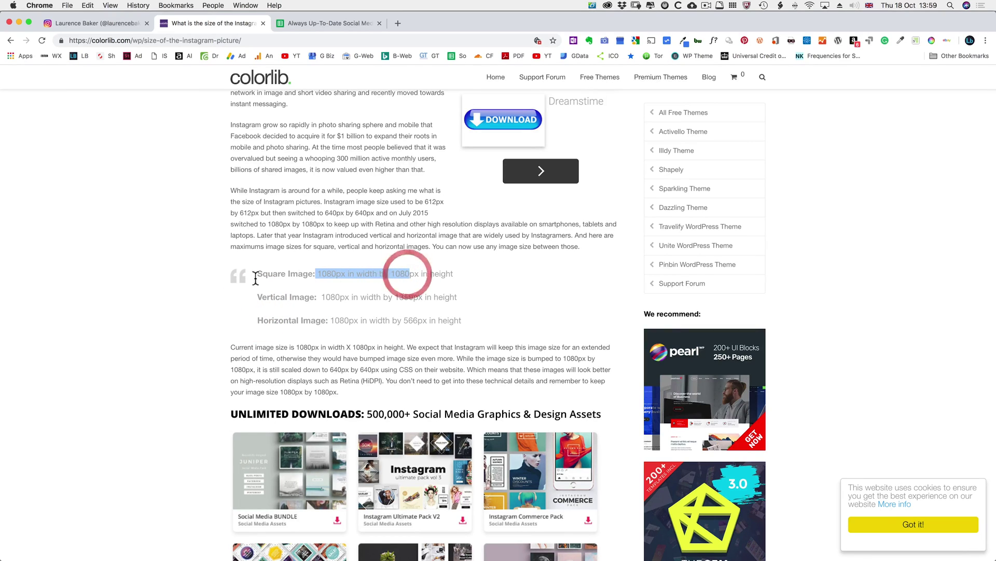
click(207, 277)
View the first tree photo post on the Instagram profile at its full aspect ratio, and close it.
click(100, 22)
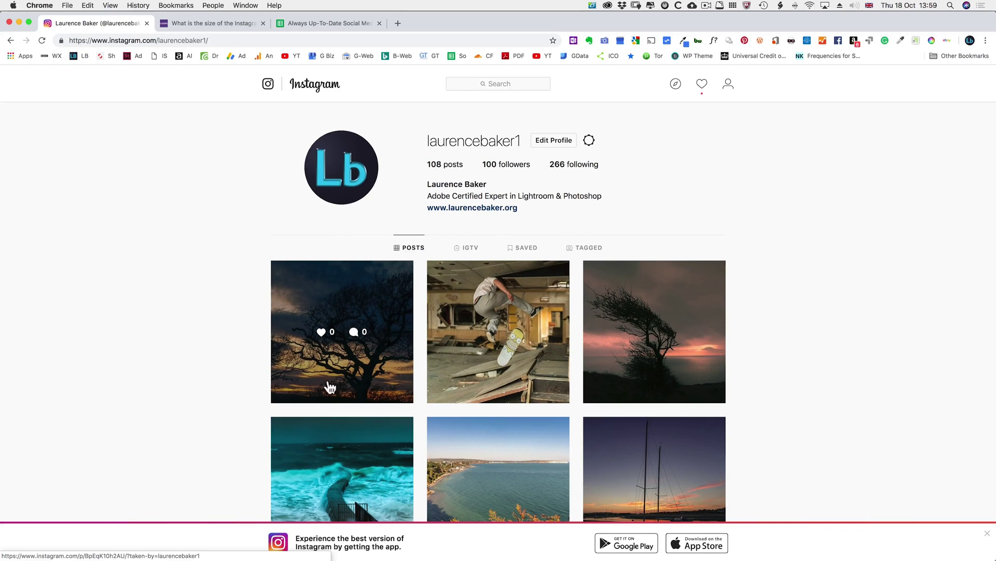
click(328, 302)
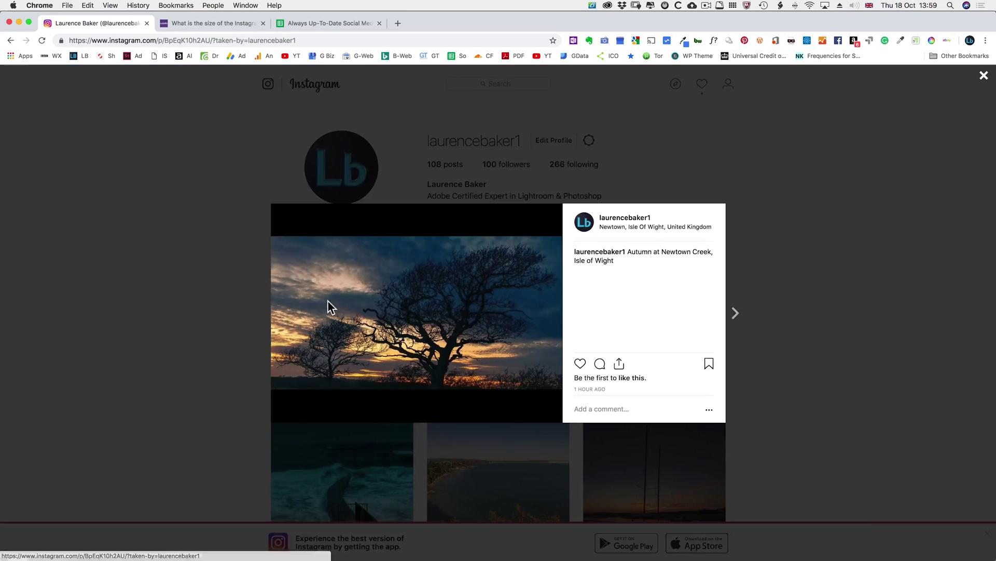
click(232, 334)
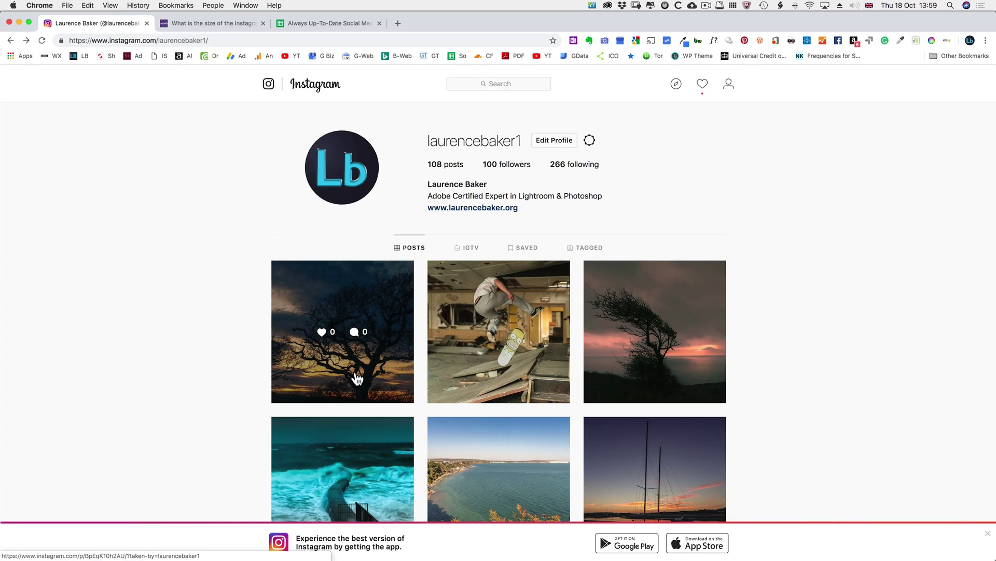
Recheck the photo size and aspect ratio for the Instagram app in the cheat sheet, and return to the Instagram profile.
click(307, 20)
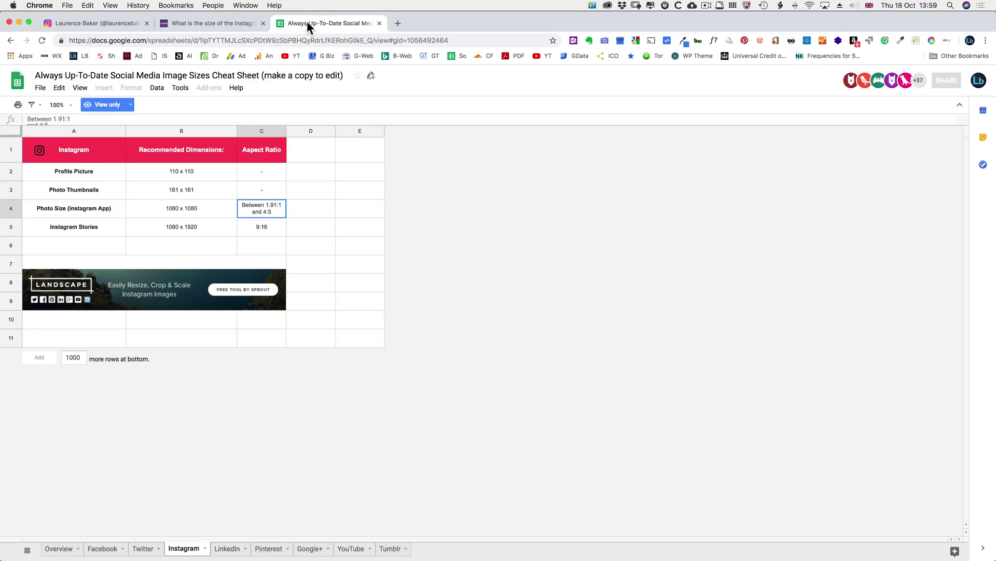
click(195, 213)
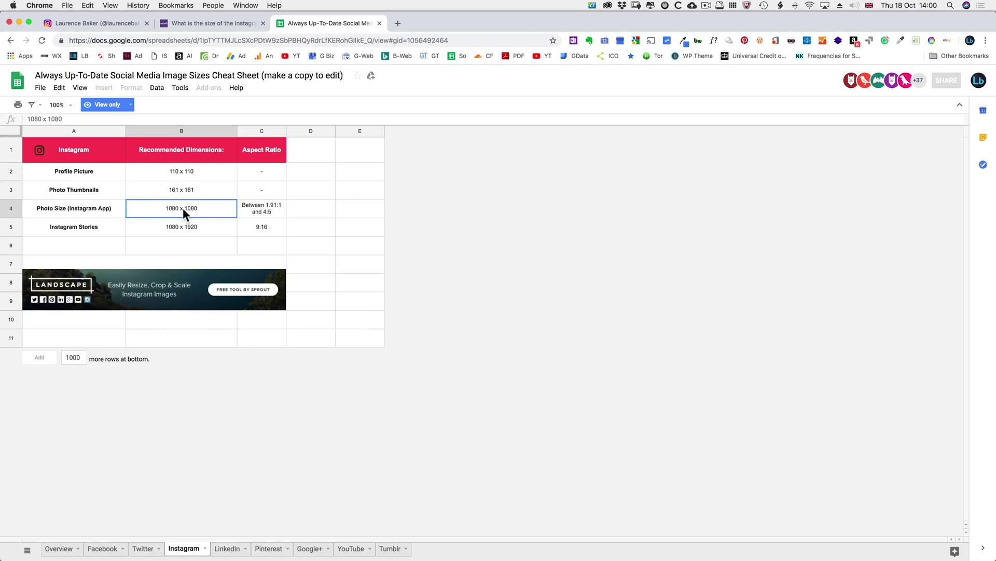
click(254, 207)
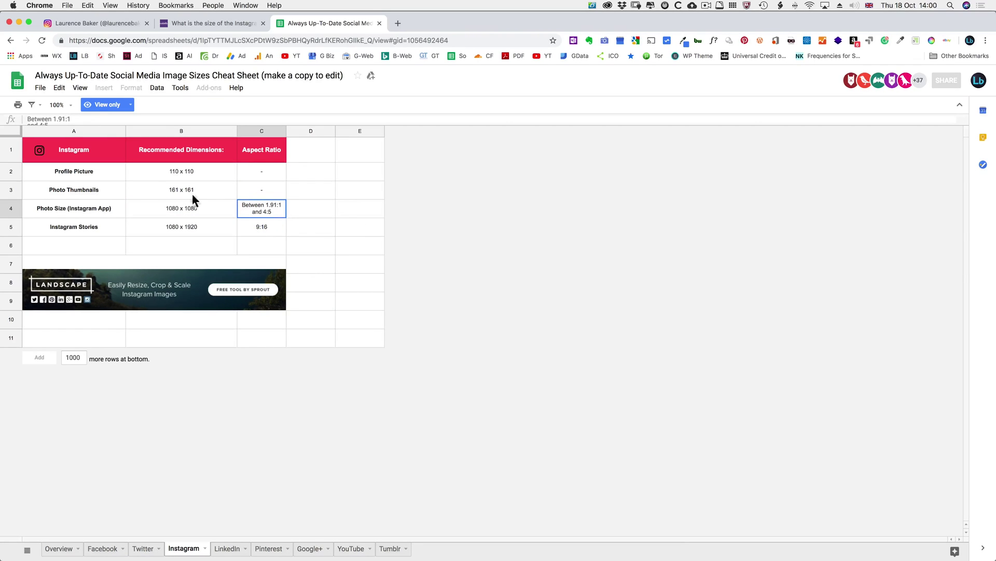
click(91, 28)
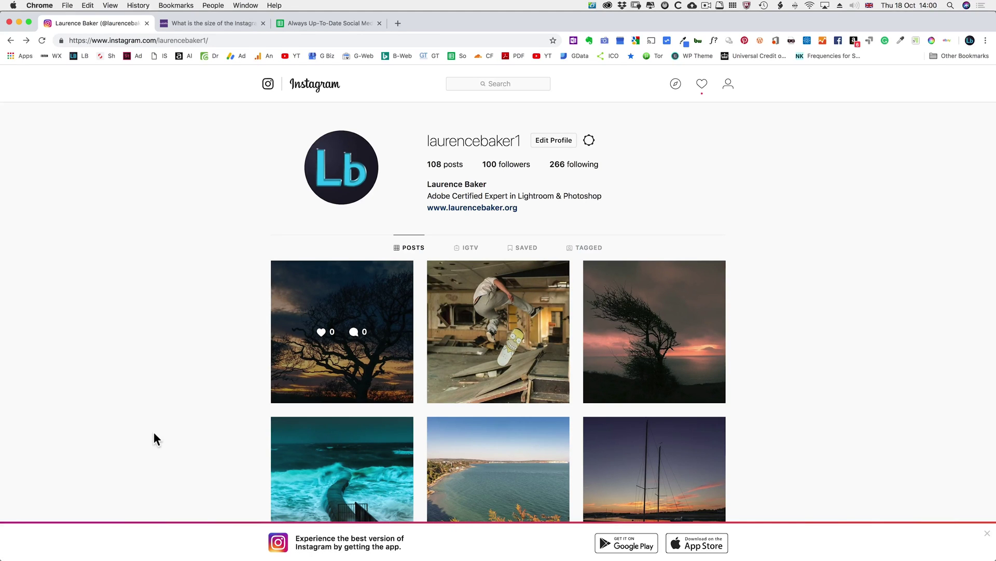
Switch to Lightroom Classic and view a collection's Sync with Lightroom CC option without changing it.
key(super+Tab)
key(super+Tab)
key(super+Tab)
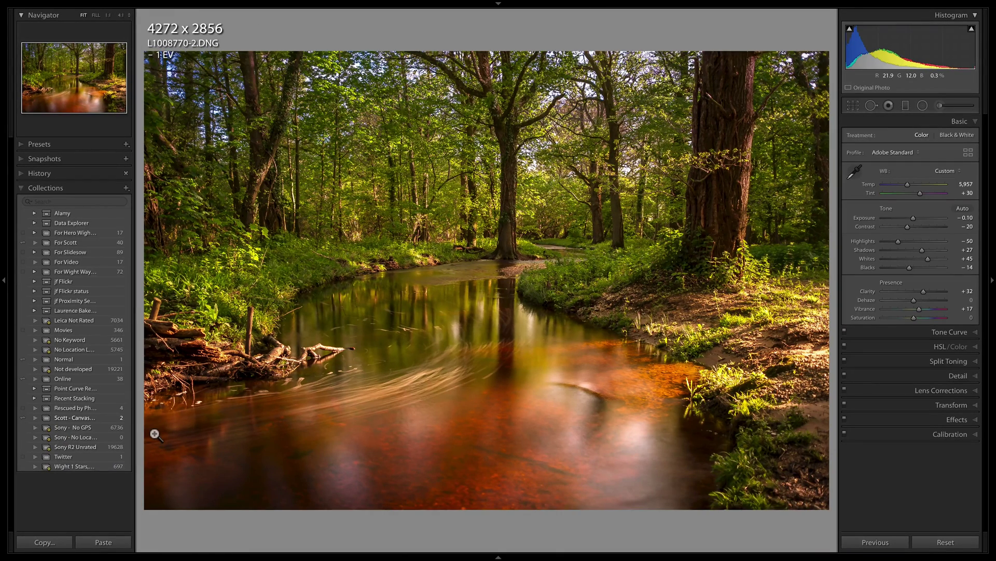
right_click(70, 241)
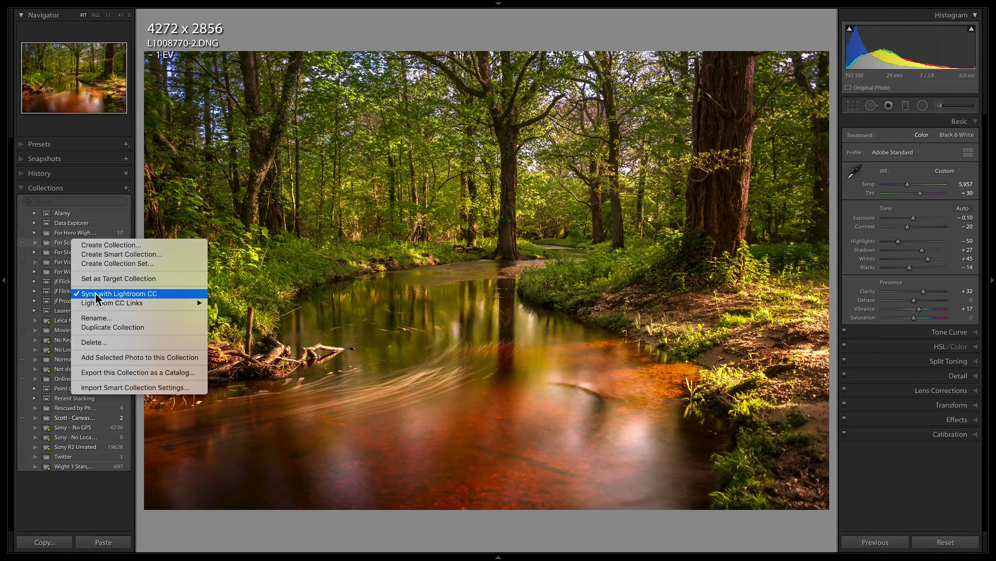
click(71, 188)
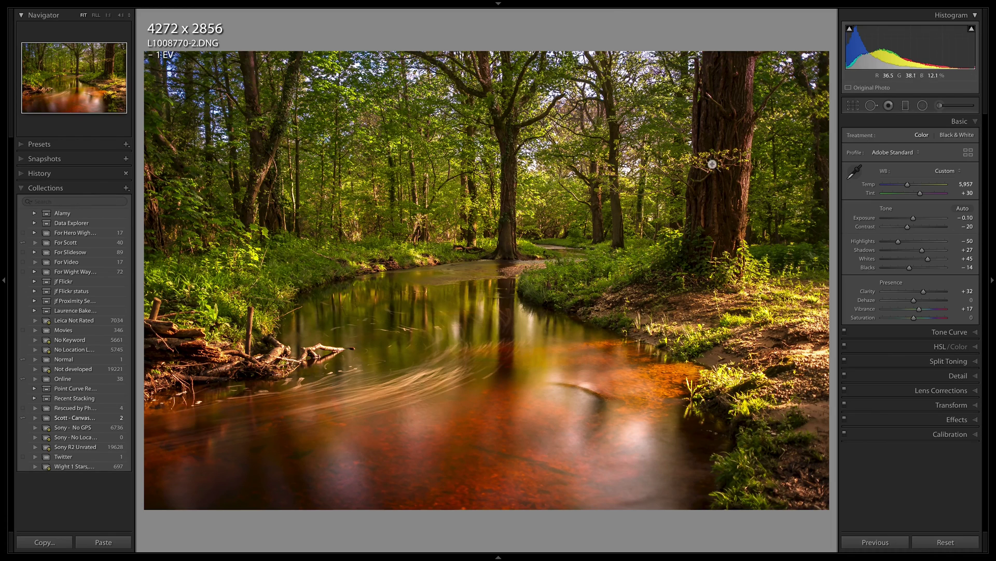
Crop the forest stream photo to a 1 x 1 aspect ratio and apply the crop.
click(215, 5)
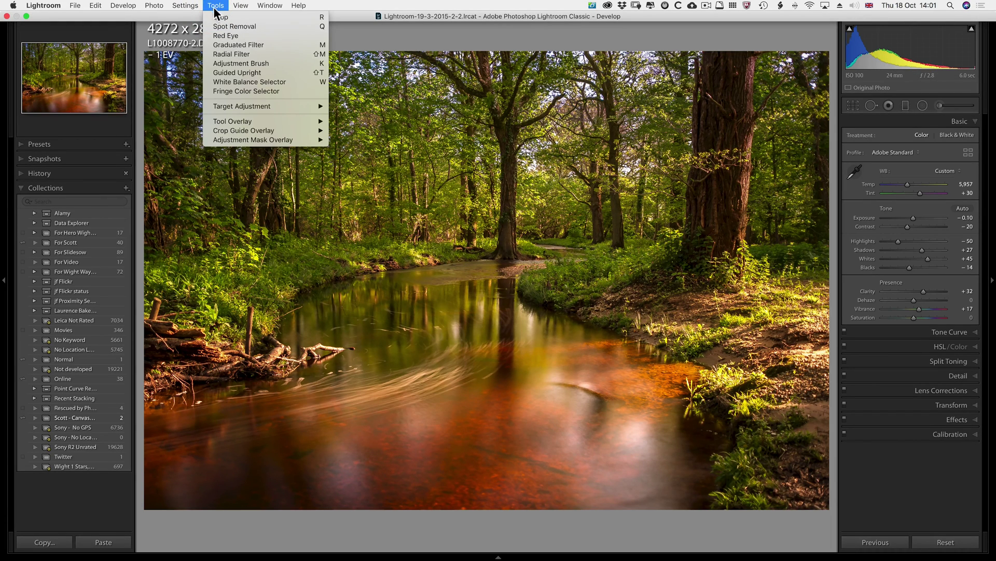
click(217, 17)
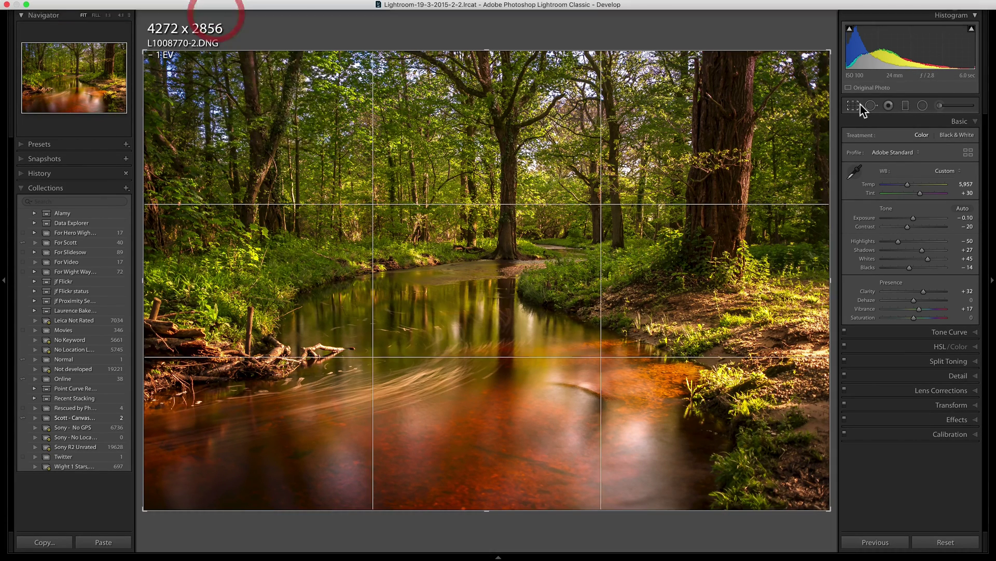
click(853, 103)
click(853, 104)
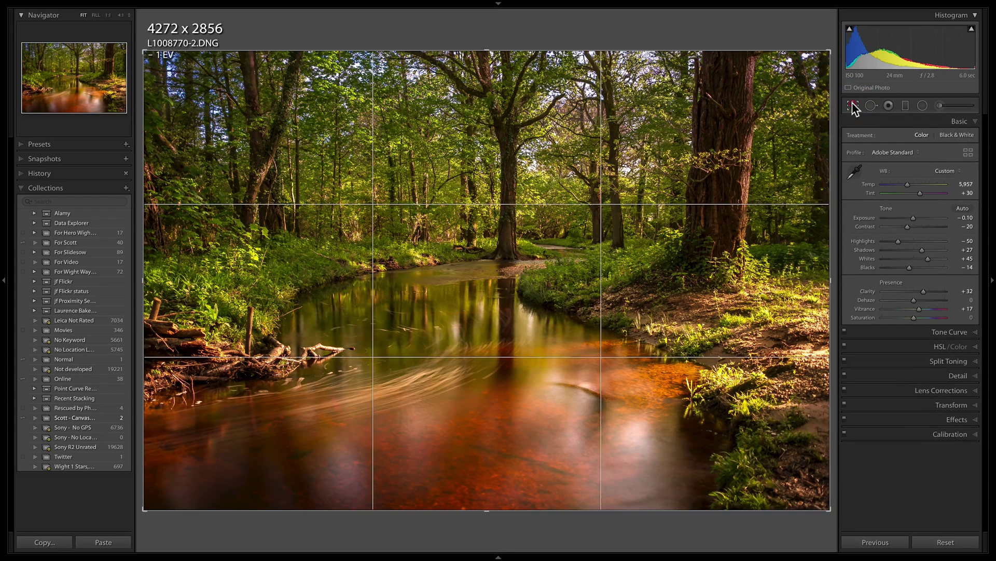
click(940, 138)
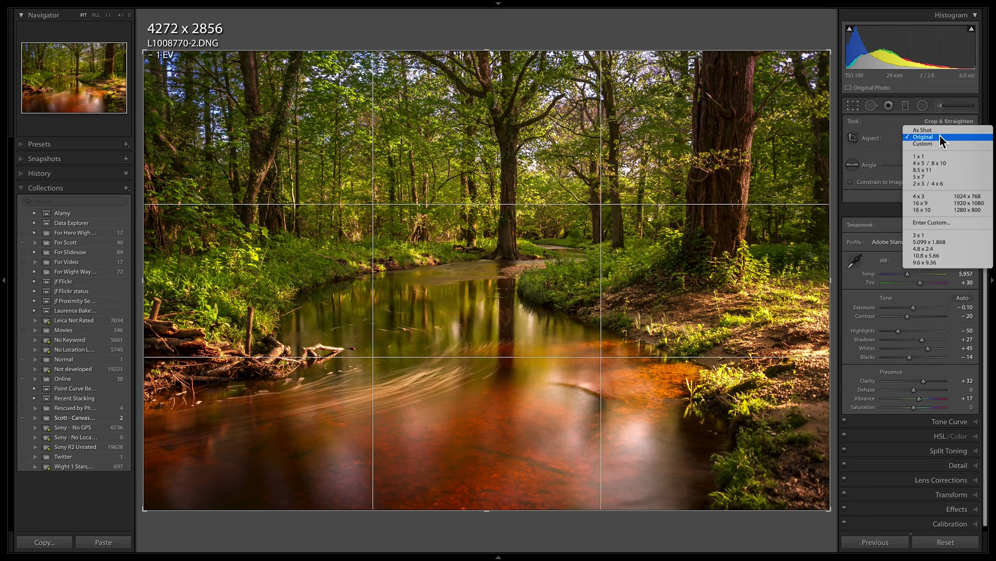
click(929, 157)
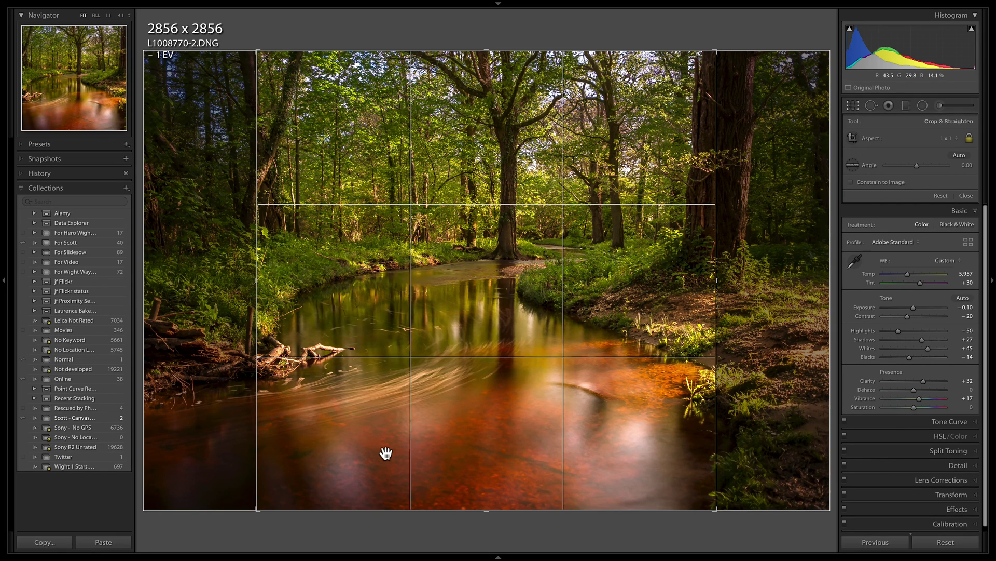
key(Return)
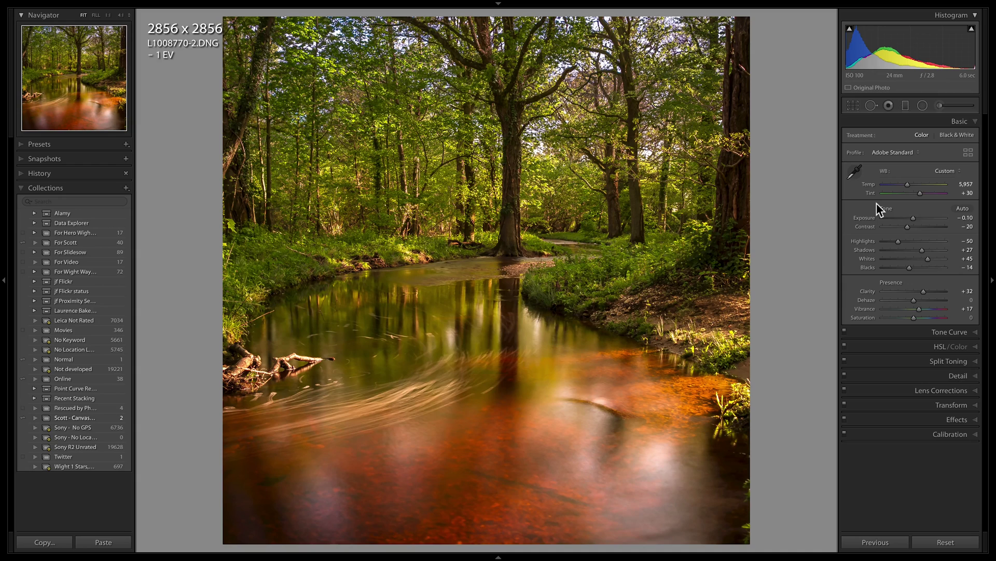
Replace the square crop with a custom 1080 x 566 aspect ratio crop positioned against the photo's bottom edge, and apply it.
key(r)
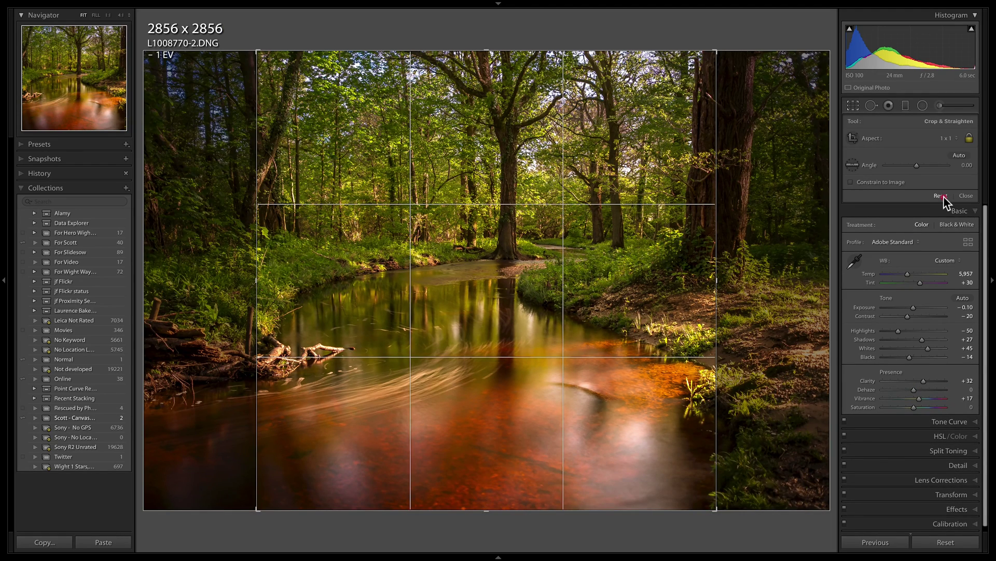
click(942, 196)
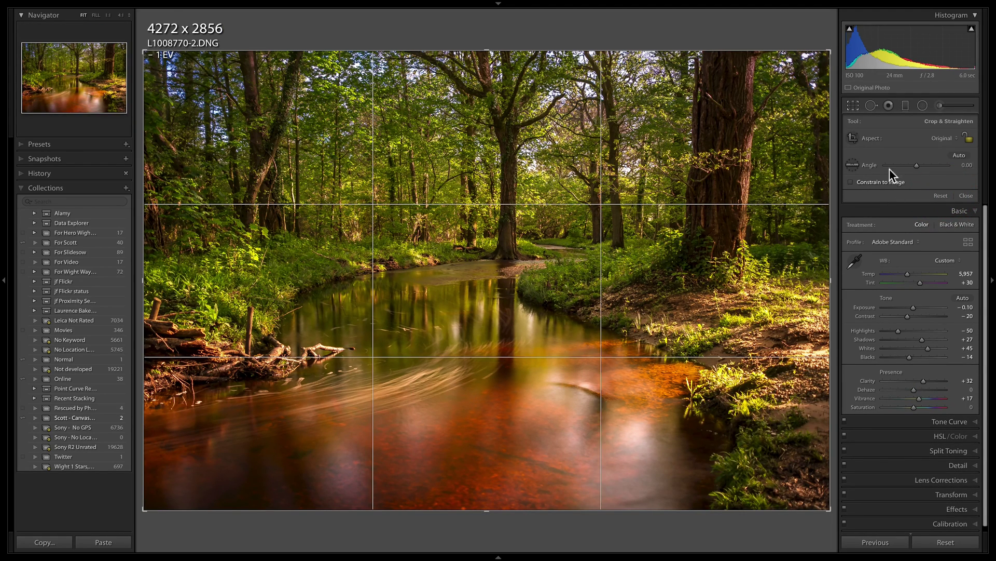
click(940, 139)
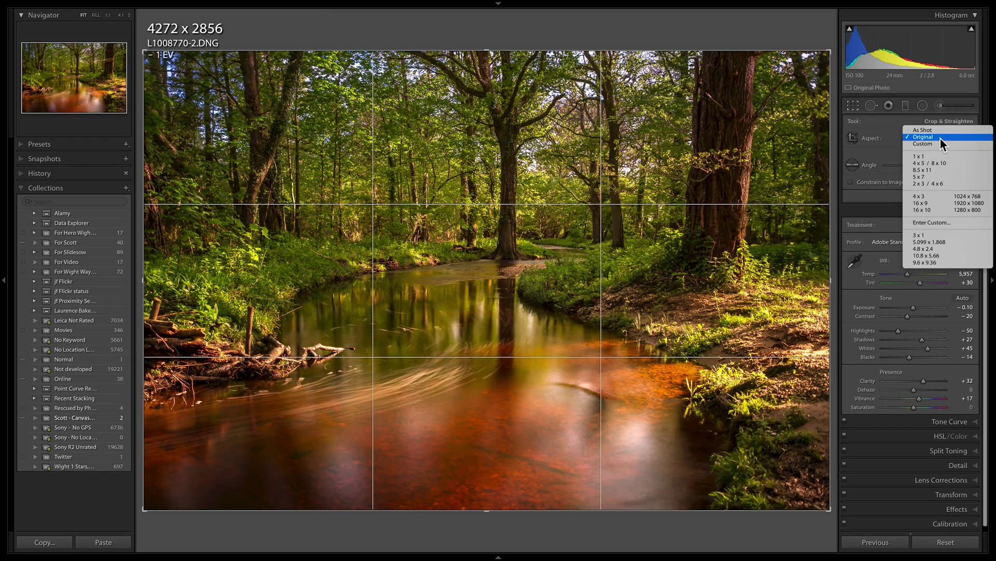
click(937, 222)
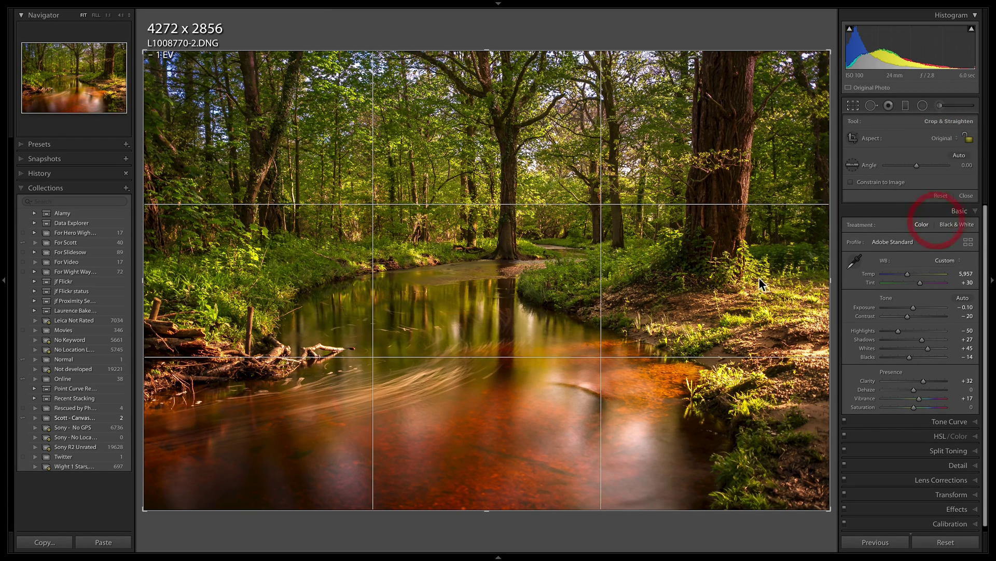
text(1080)
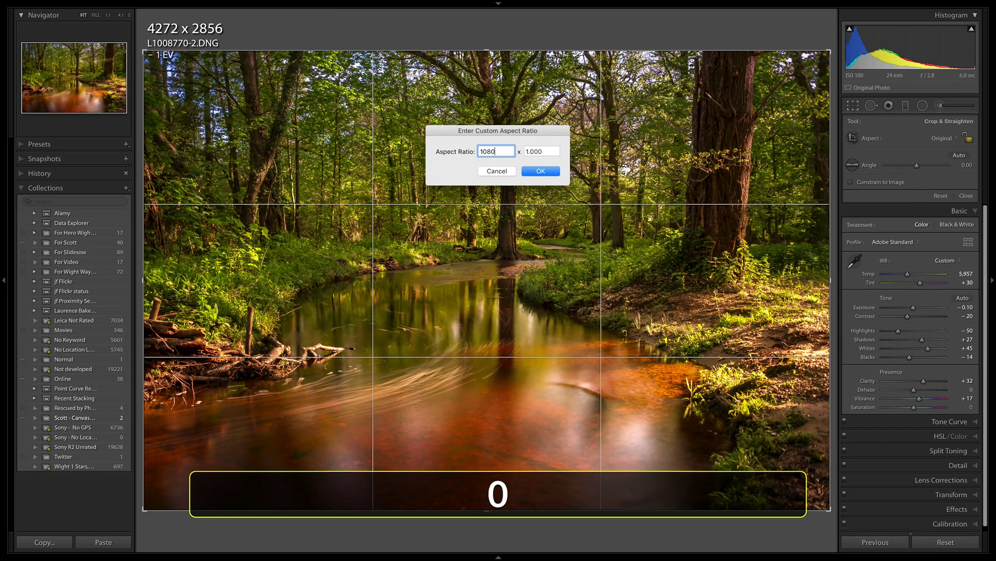
key(Tab)
text(56)
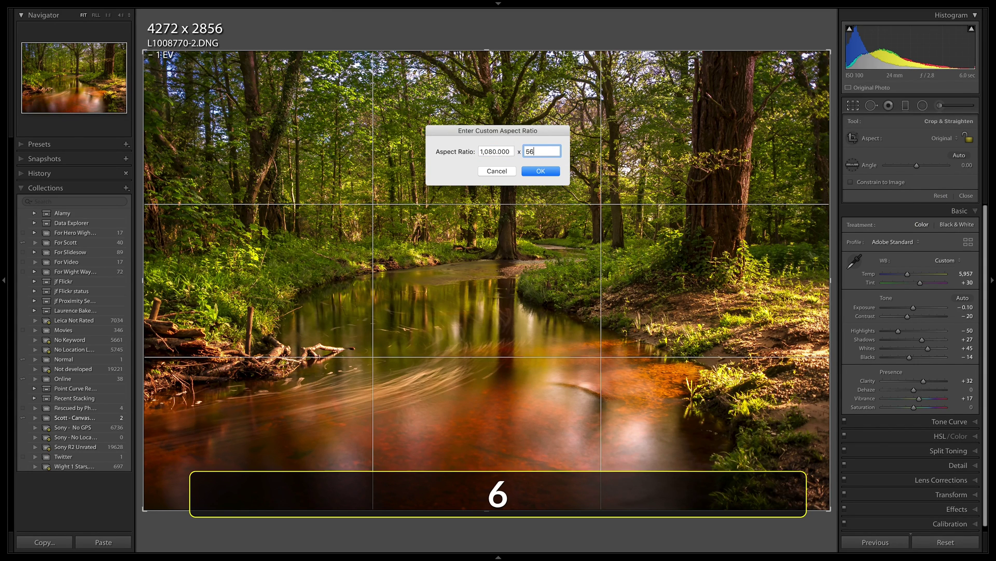
text(6)
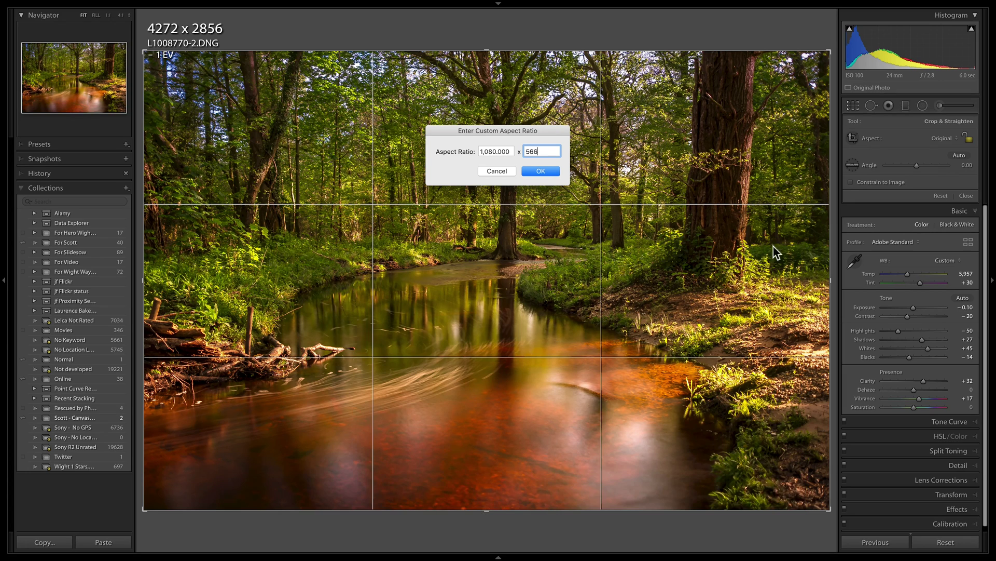
click(545, 171)
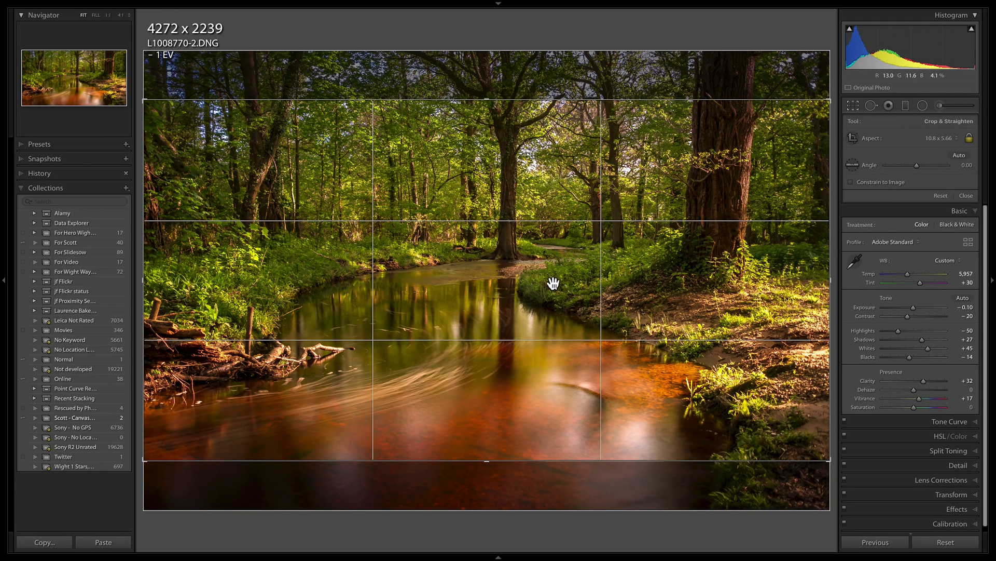
drag(554, 290, 552, 233)
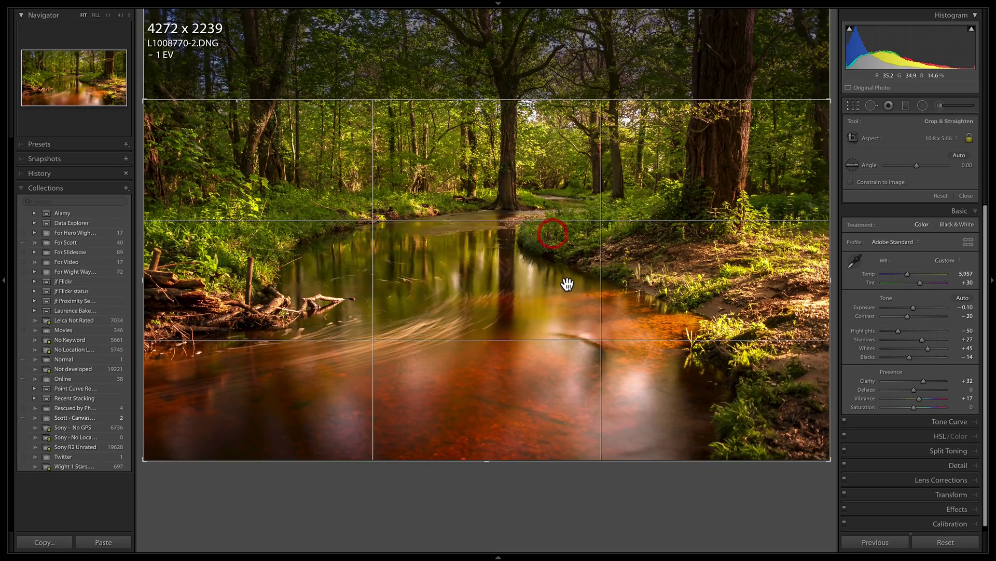
key(Return)
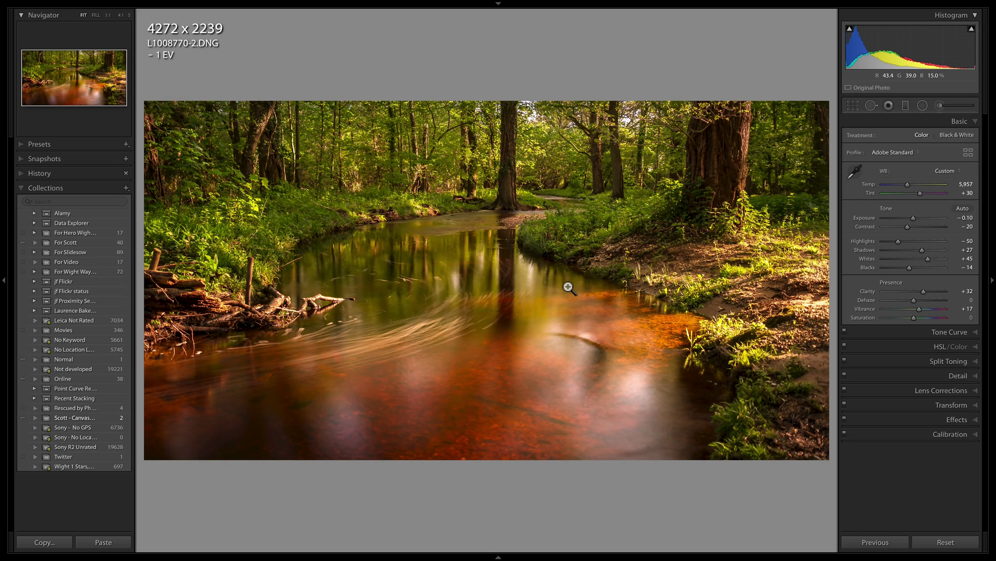
Open the export settings for the cropped photo and load the Instagram Spoof user preset.
click(74, 5)
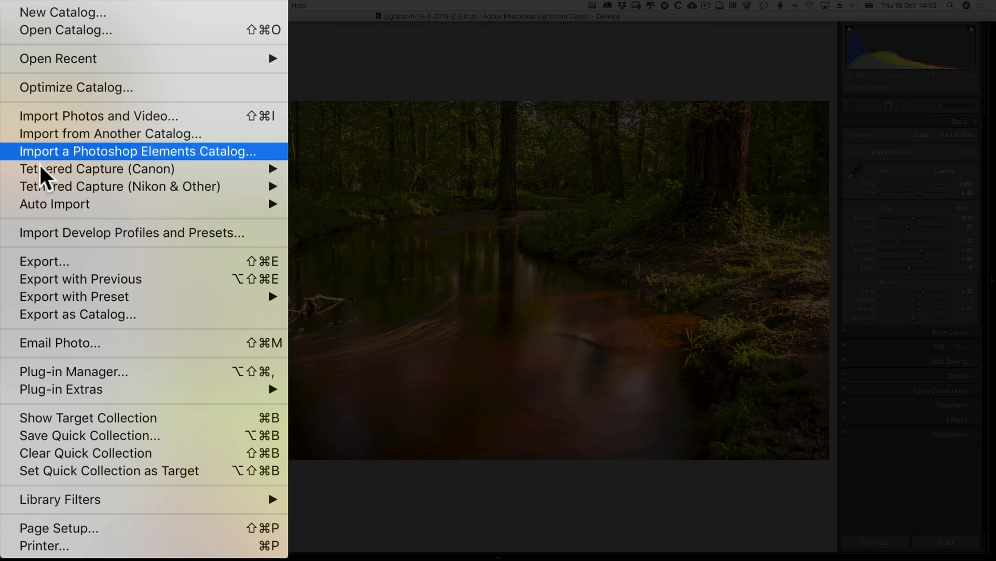
click(42, 260)
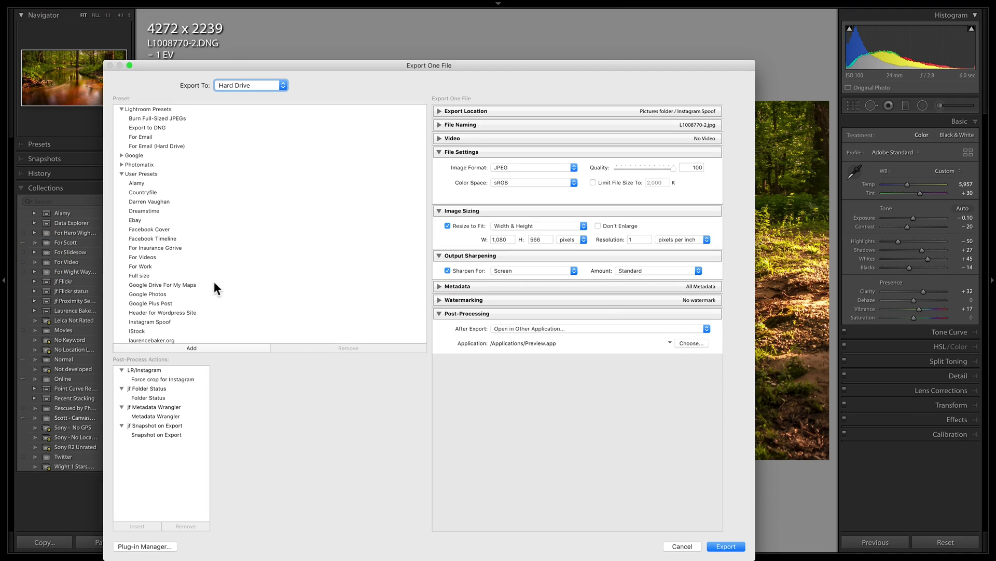
click(155, 320)
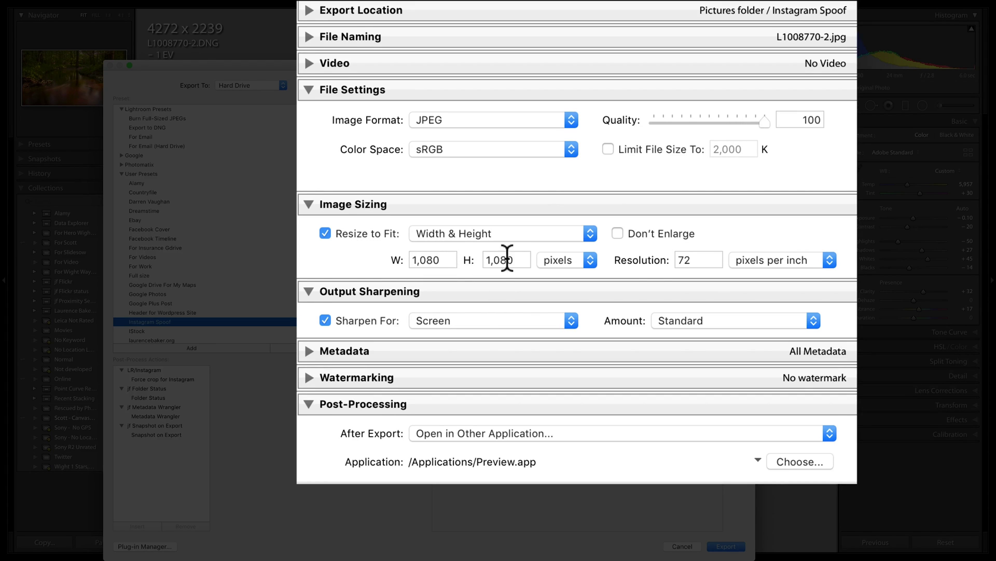
Set the export height to 566 pixels and the resolution to 1 pixel per inch.
double_click(517, 259)
text(4)
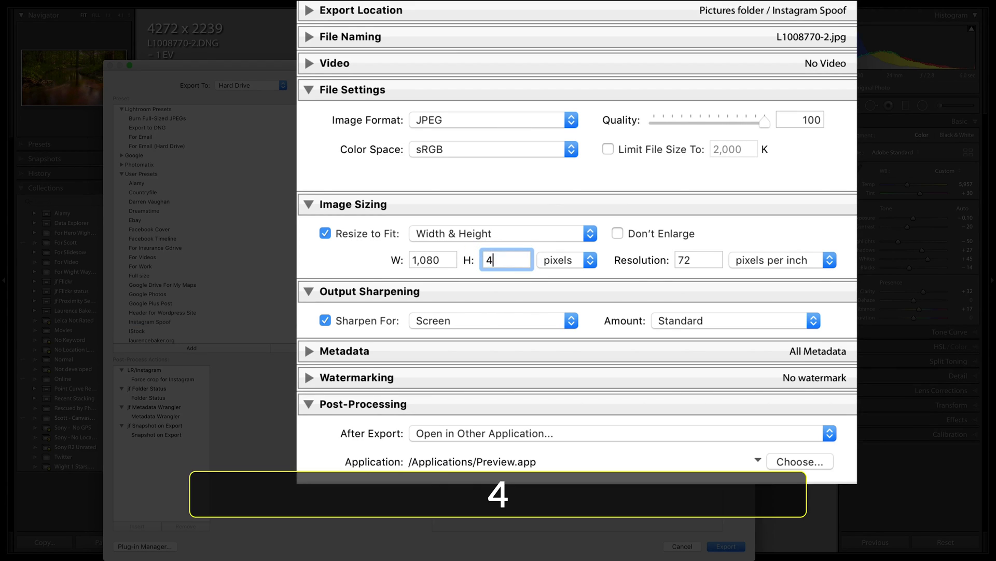
key(BackSpace)
text(566)
click(611, 259)
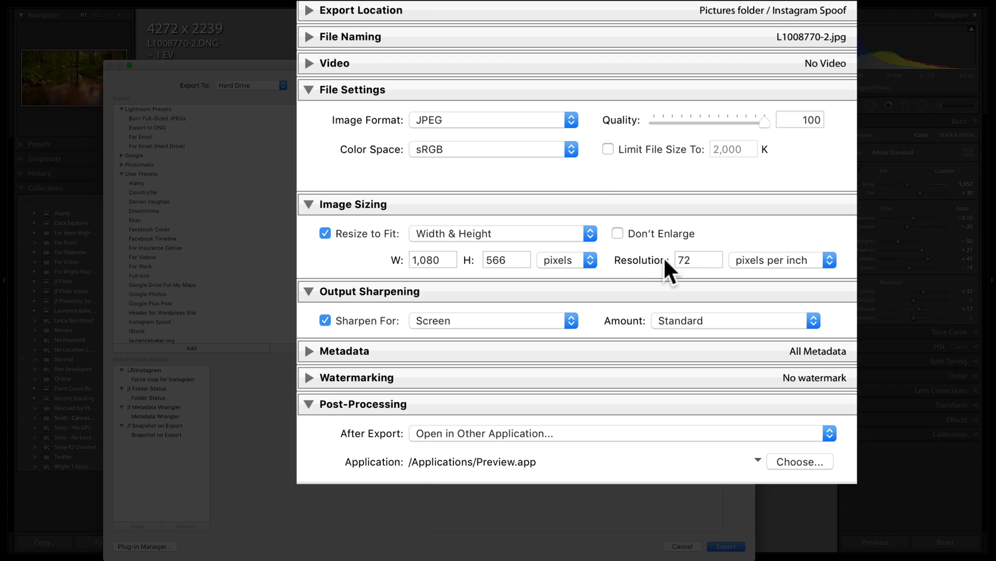
drag(695, 259, 646, 253)
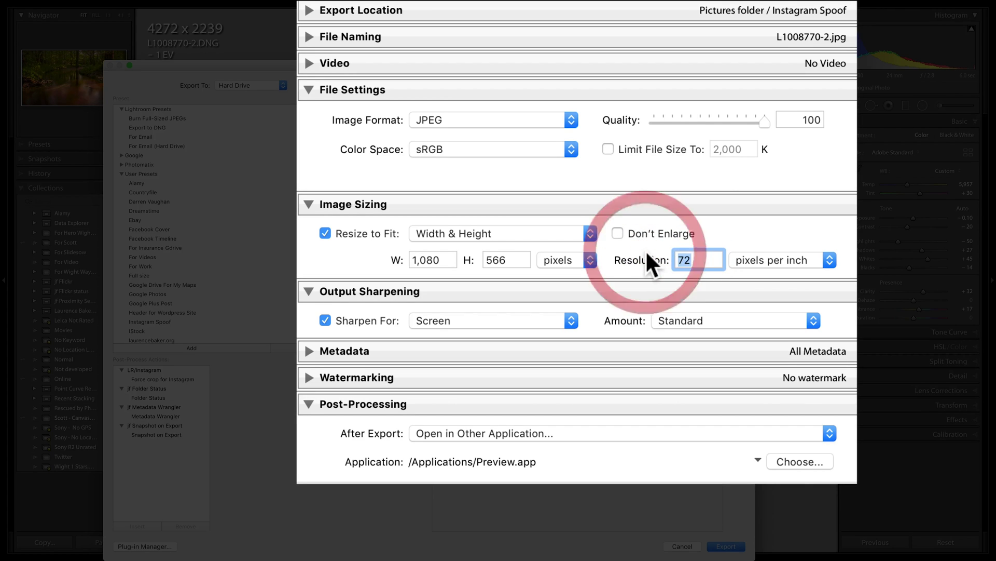
text(1)
click(727, 234)
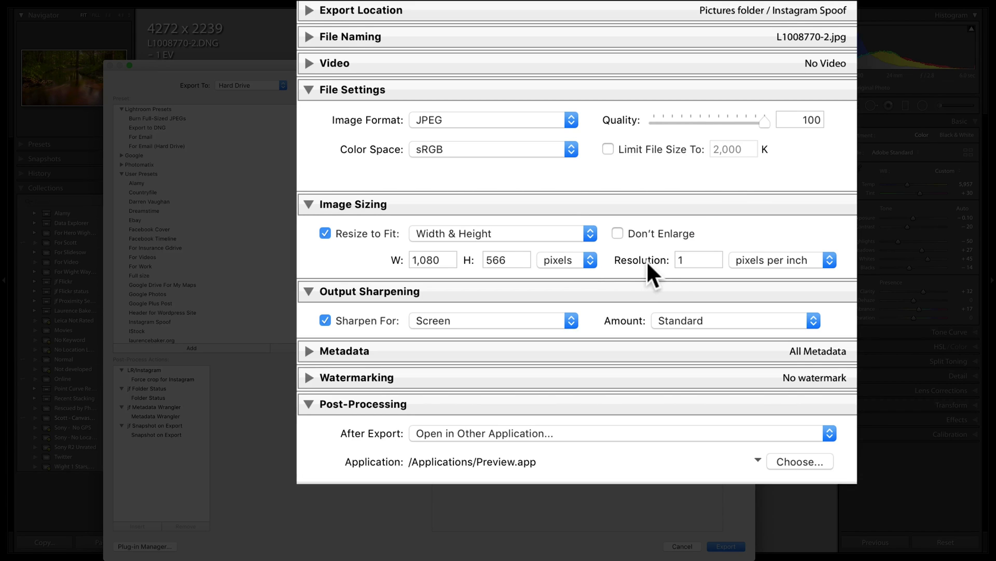
Keep pixels as the export size unit and export the photo, overwriting the existing L1008770-2.jpg.
click(576, 262)
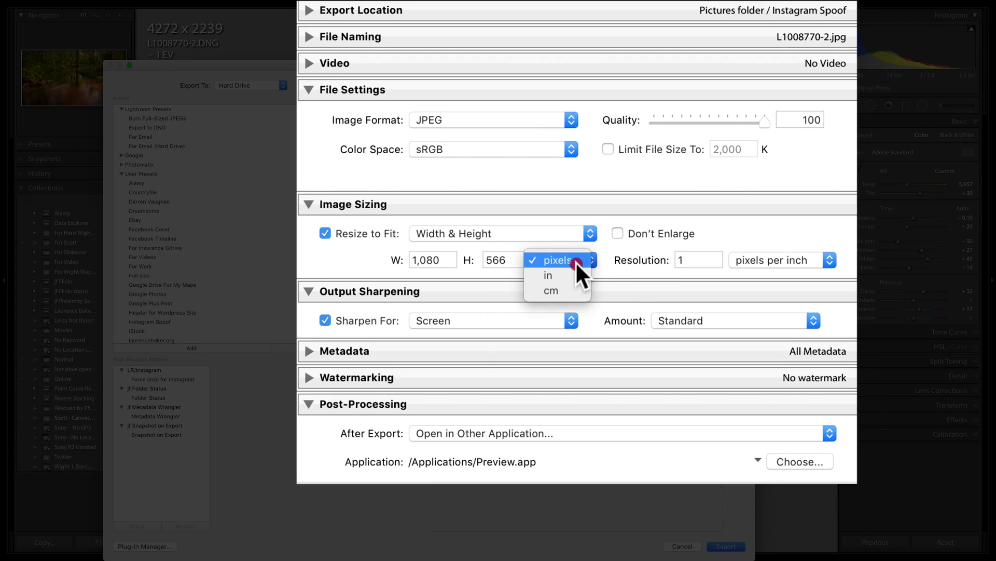
click(575, 261)
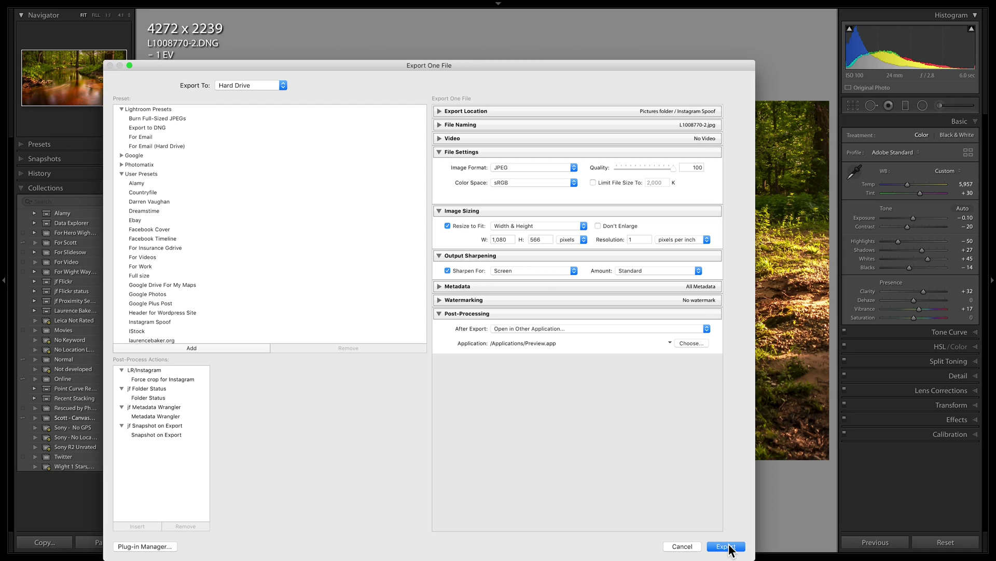
click(726, 546)
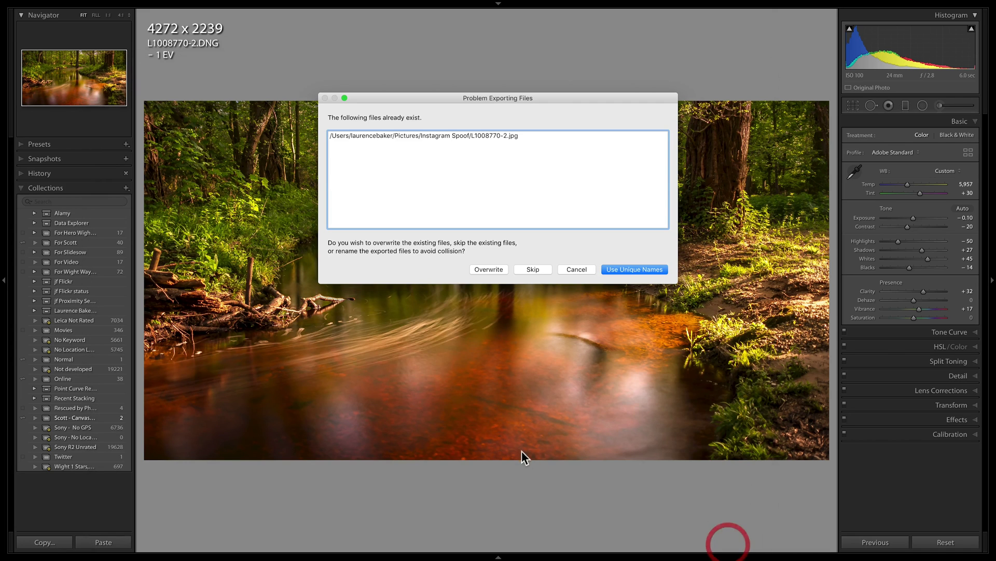
click(480, 267)
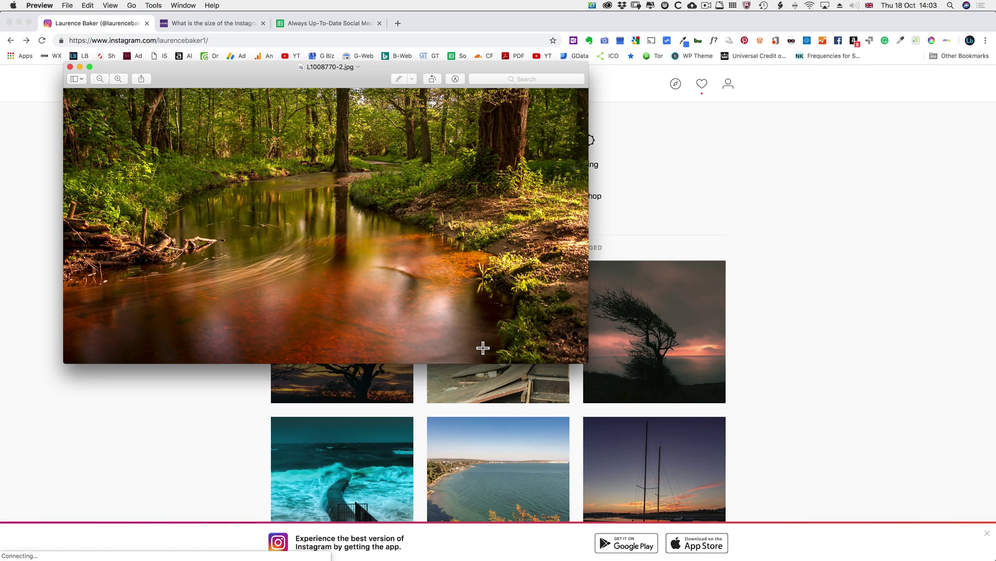
Inspect the exported photo's pixel dimensions and DPI in Preview's image information, and quit Preview to return to Chrome.
key(super)
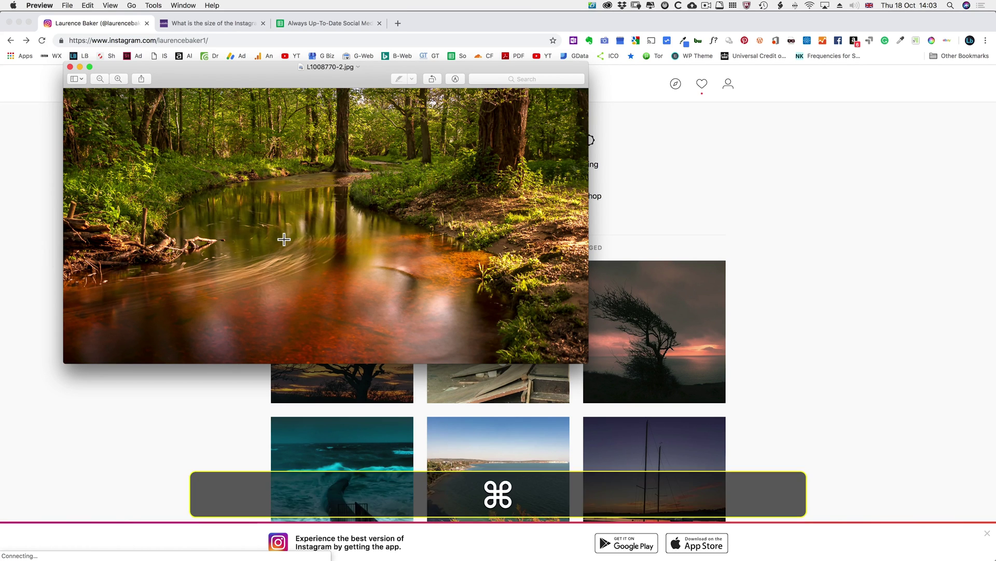
key(super+i)
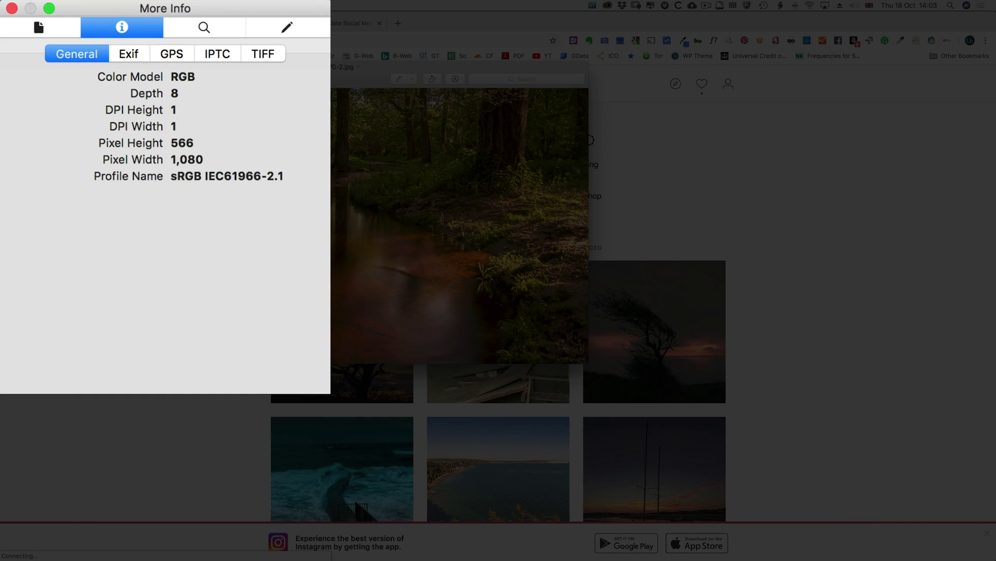
click(11, 7)
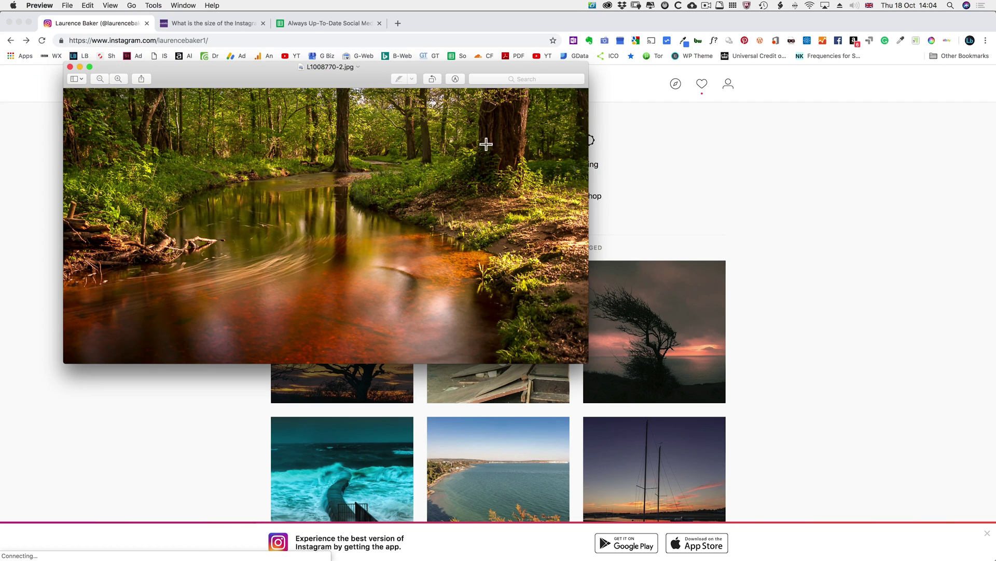
key(super+q)
click(739, 126)
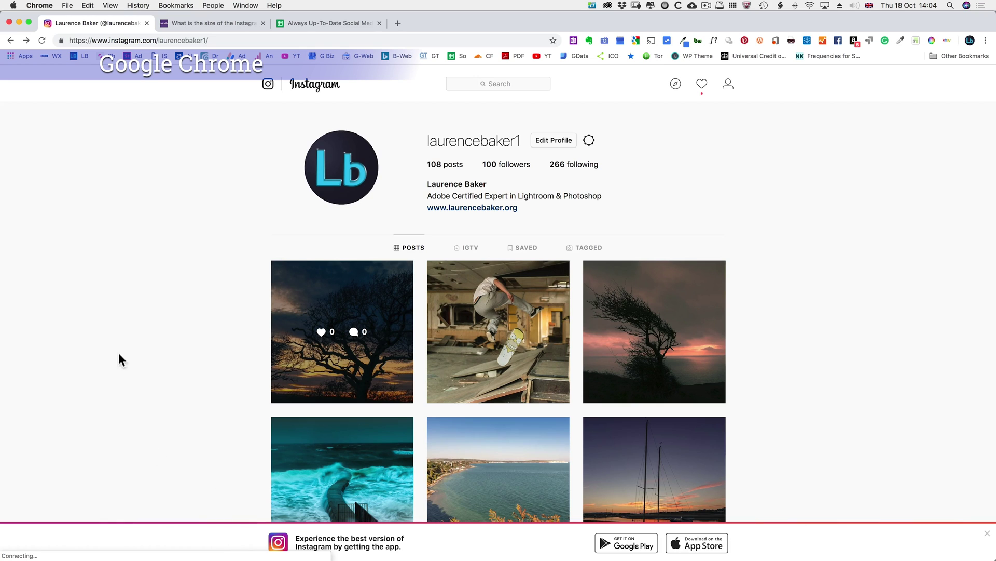
Open Chrome's Developer Tools for the Instagram profile page.
click(110, 5)
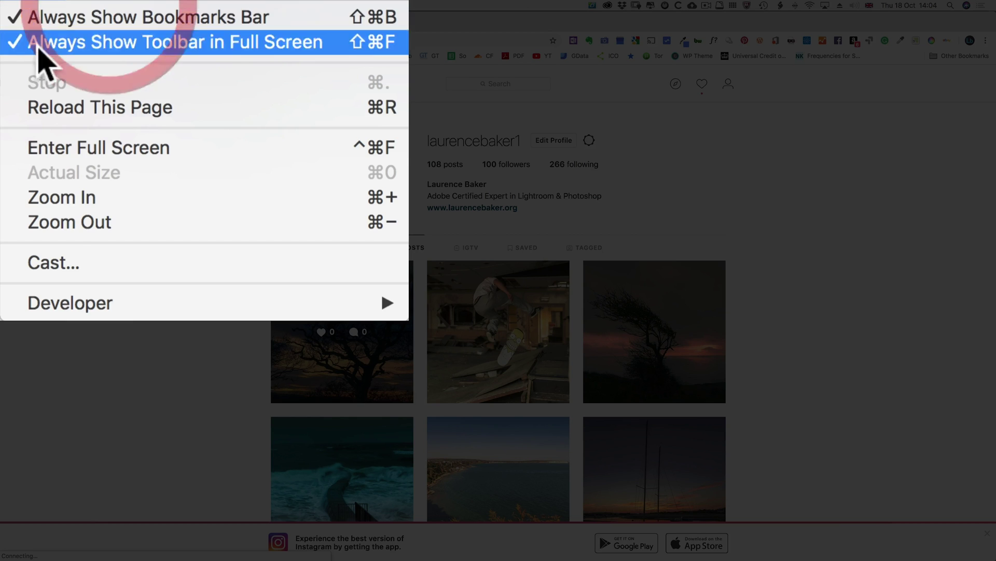
mouse_move(96, 306)
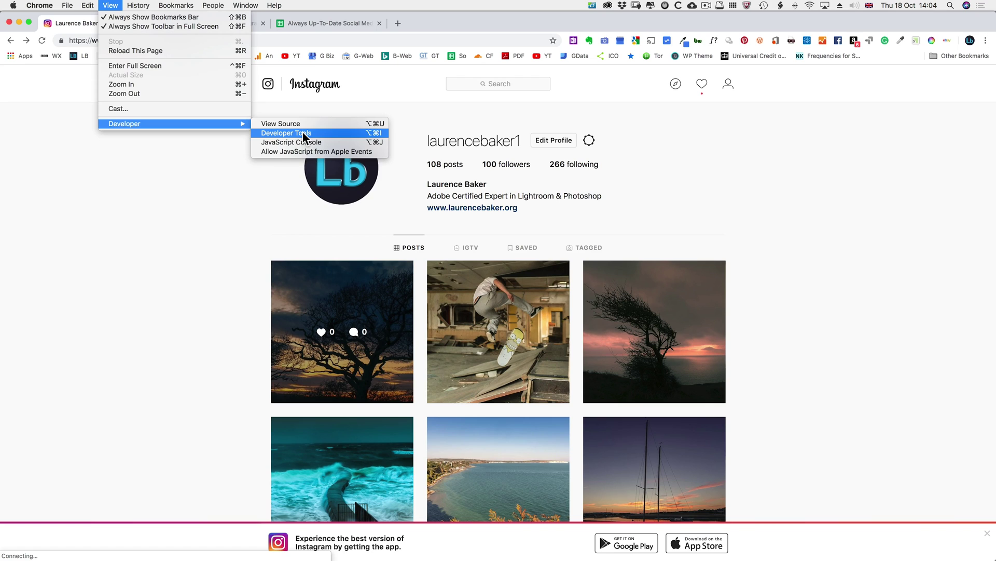
click(303, 133)
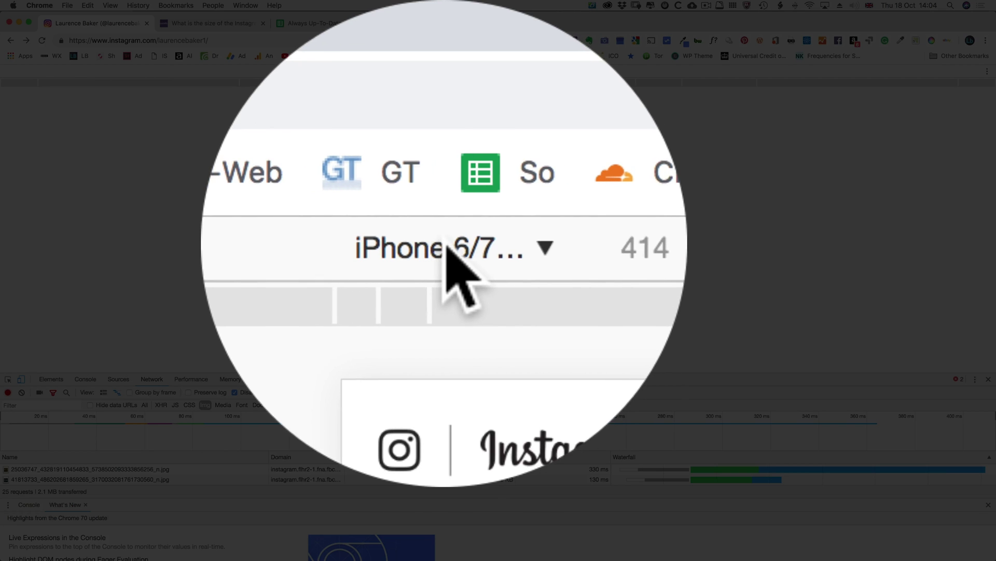
Emulate a Pixel 2 XL for the Instagram profile and reload the page in its mobile layout.
click(460, 243)
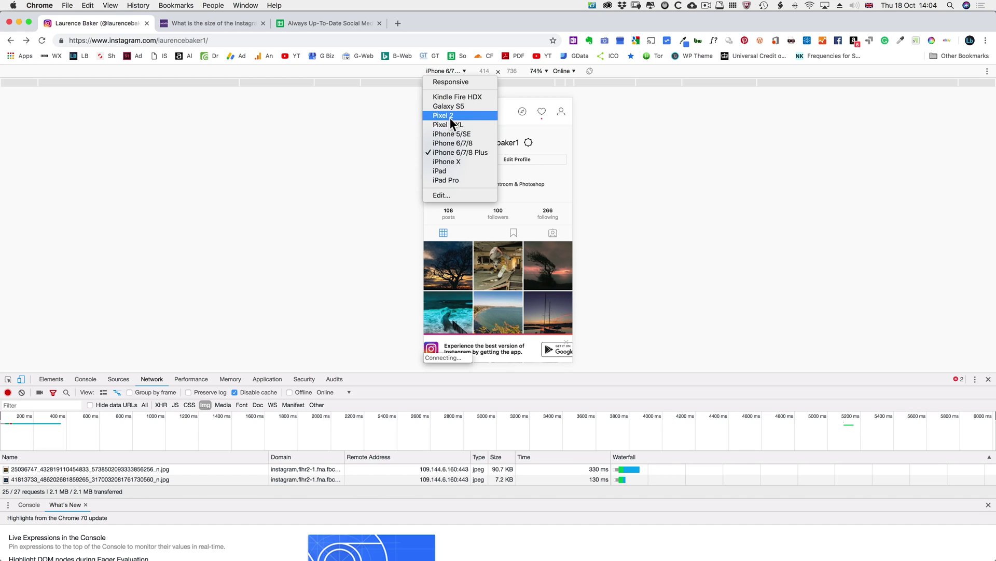
click(450, 117)
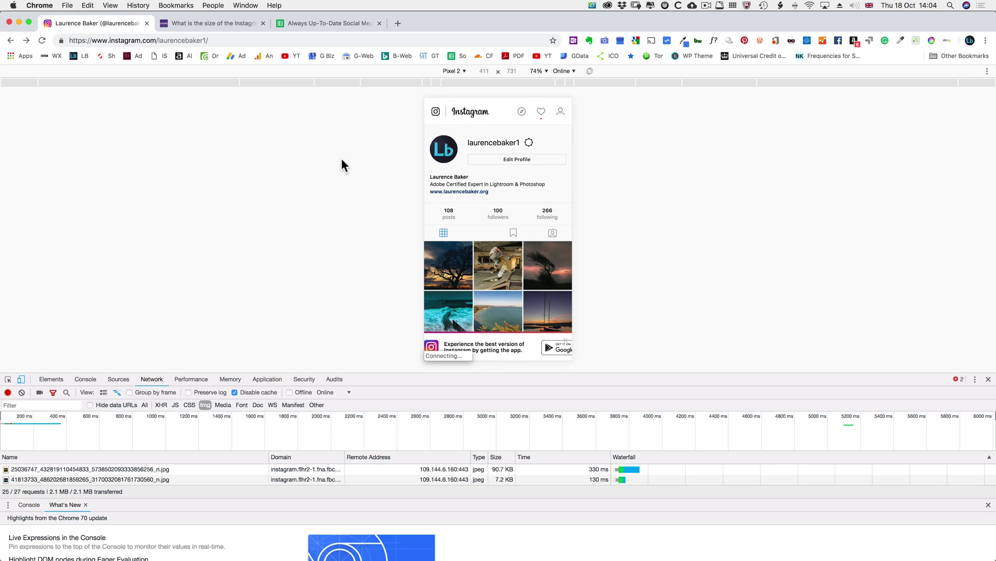
click(452, 71)
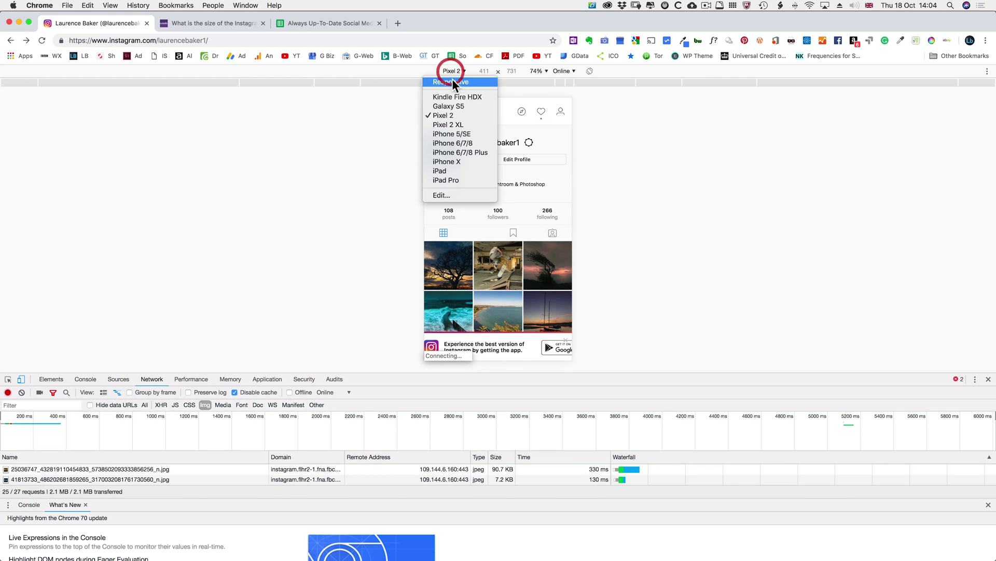
click(453, 123)
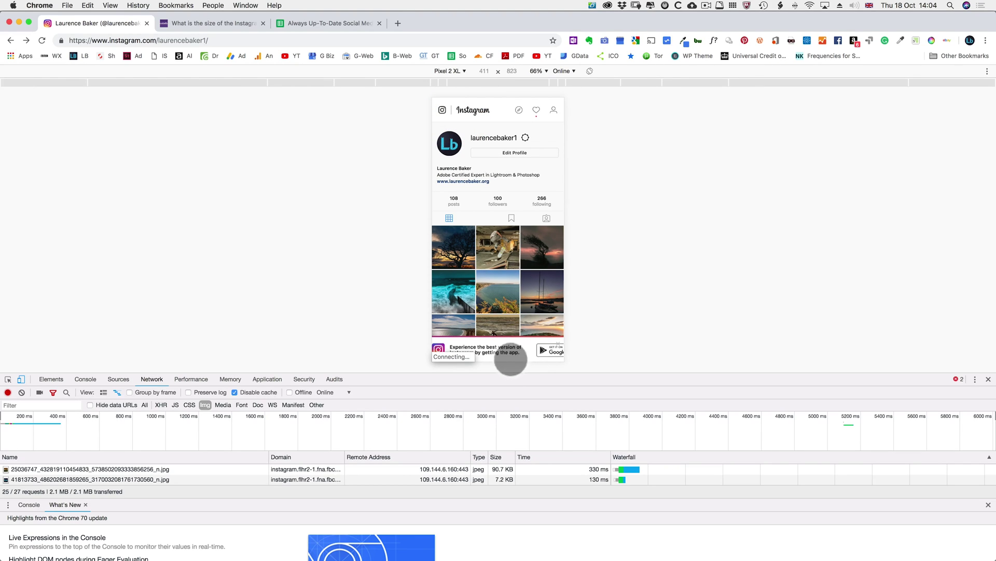
click(42, 41)
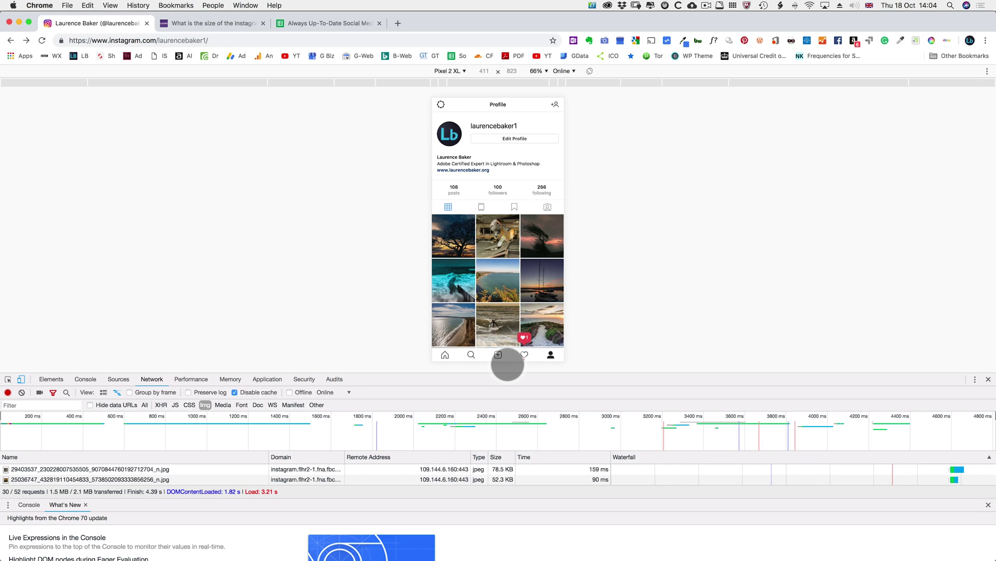
Start a new Instagram post with L1008770-2.jpg from the Instagram Spoof folder.
click(500, 356)
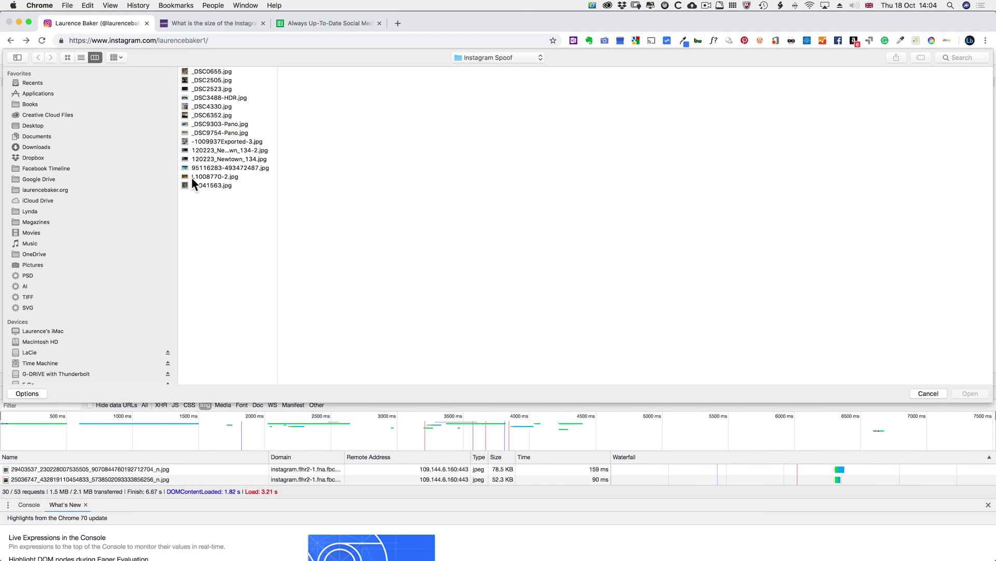
click(191, 177)
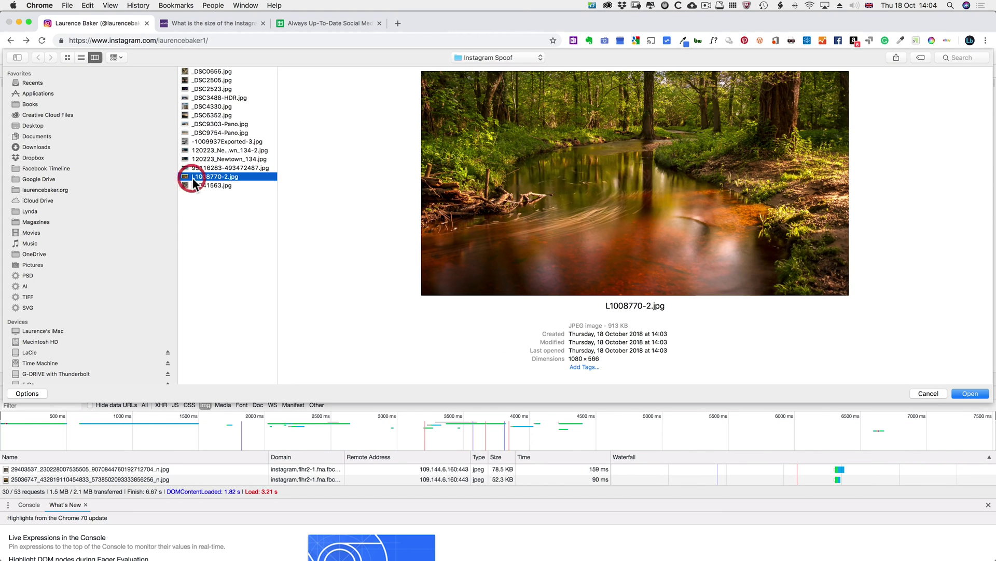
click(952, 392)
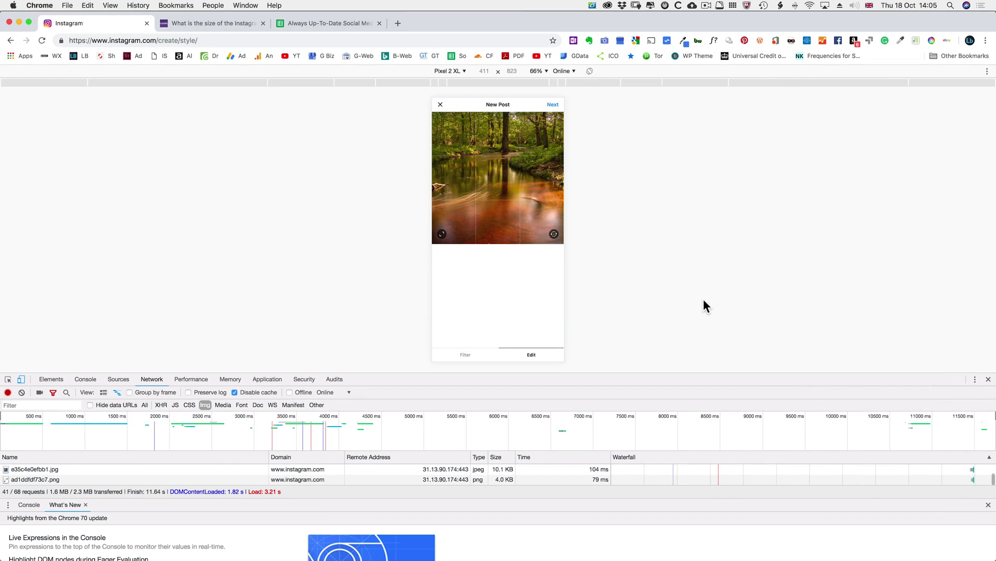
Fit the whole horizontal photo into the post instead of the square crop, and continue to the caption details.
drag(528, 214, 506, 221)
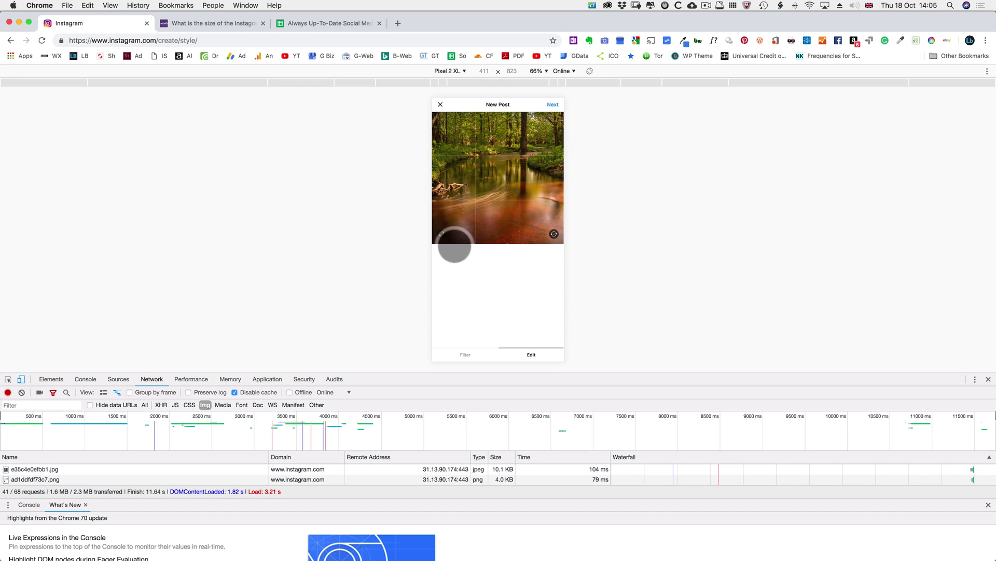
click(451, 239)
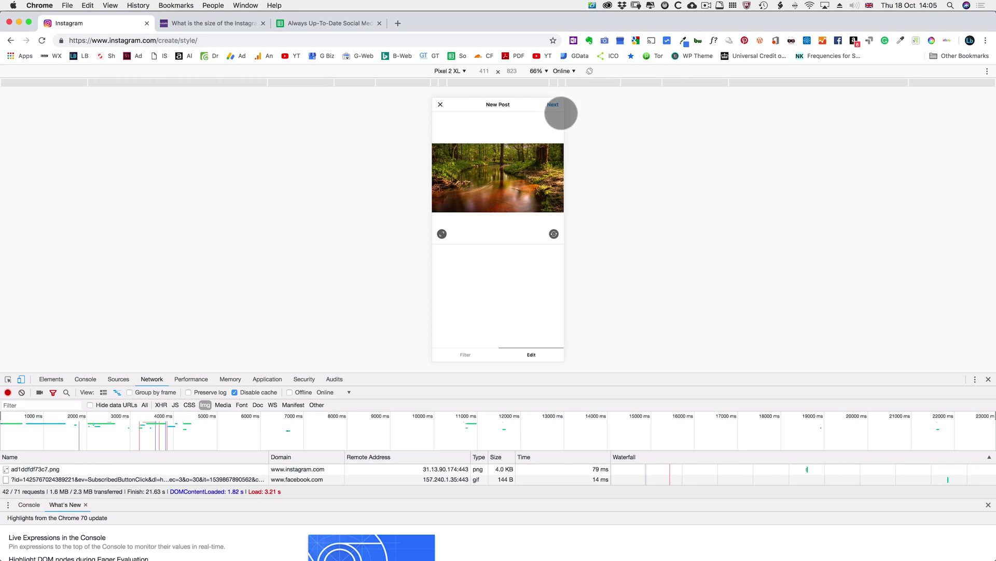
click(563, 114)
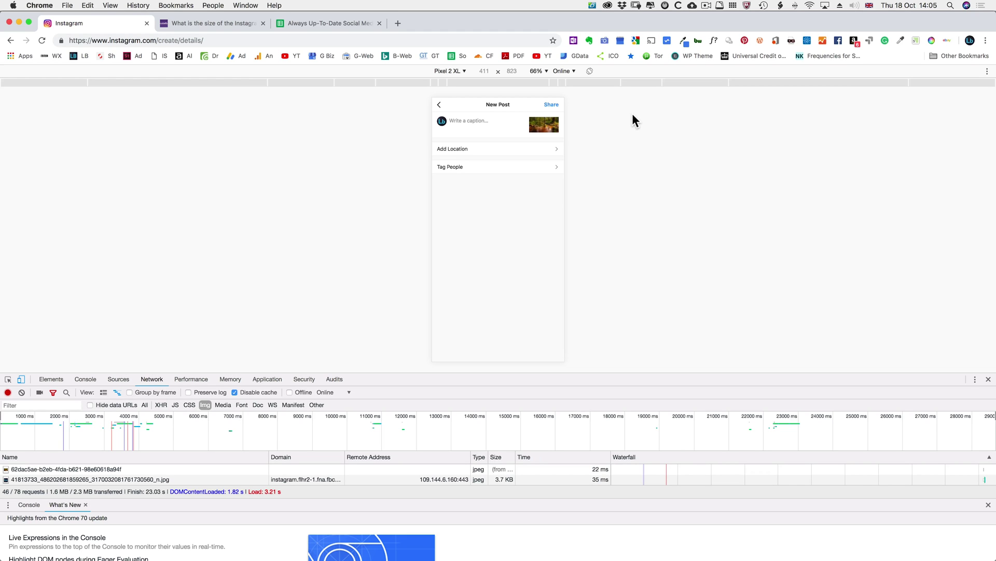
Switch to Safari and enter Responsive Design Mode for the Instagram profile, finding the command by searching Help for "respo".
key(super+Tab)
key(super+Tab)
key(super+Tab)
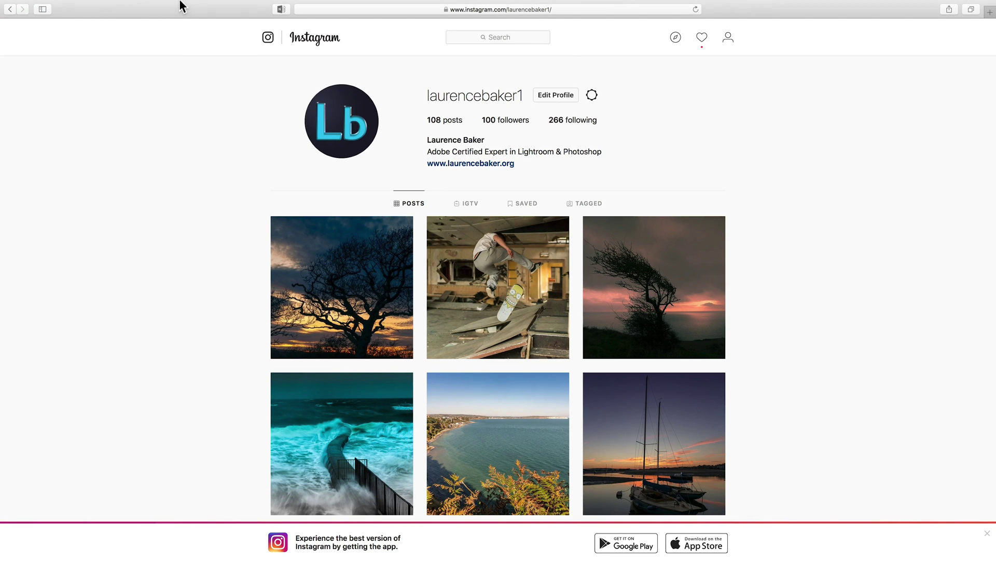
click(202, 6)
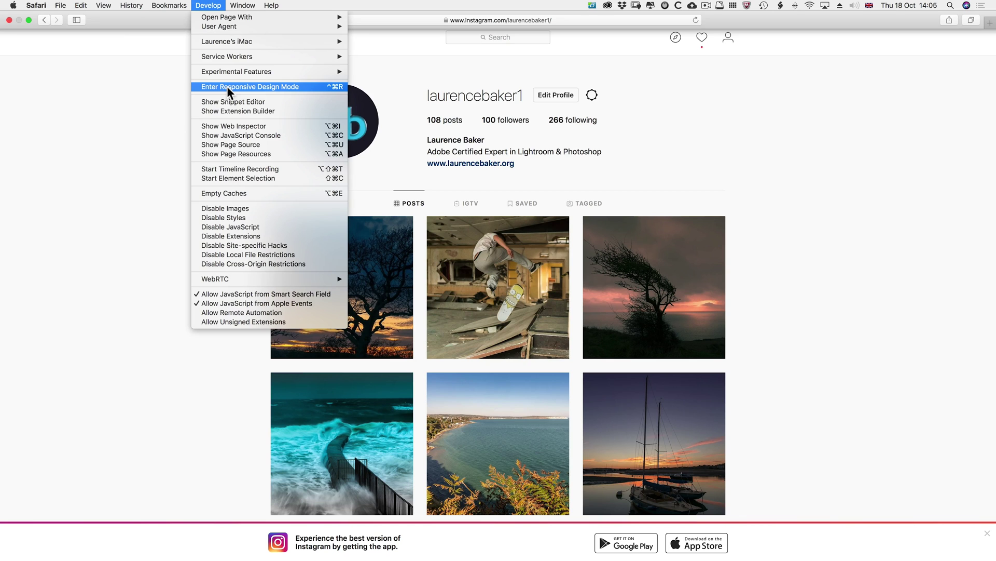
mouse_move(272, 7)
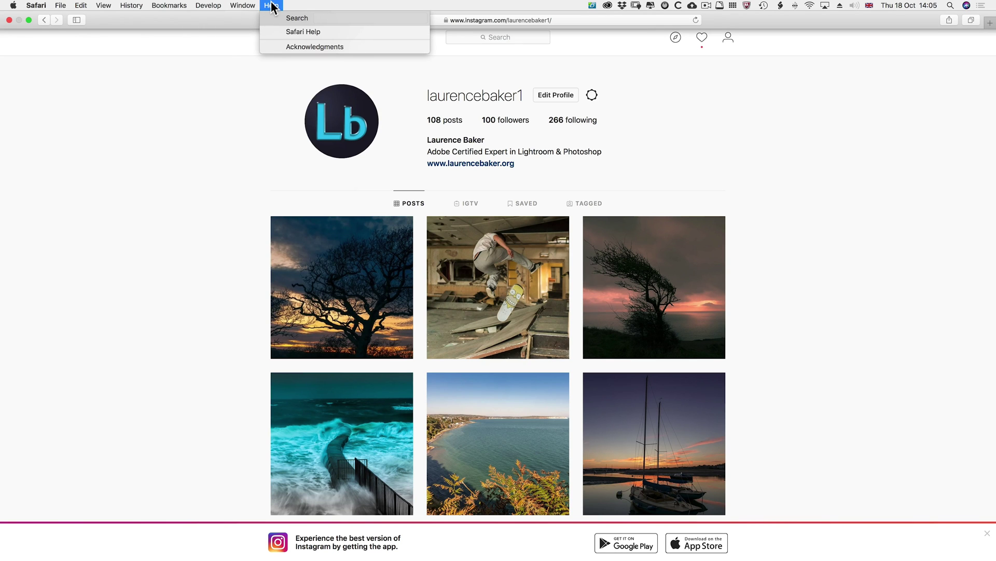
text(respo)
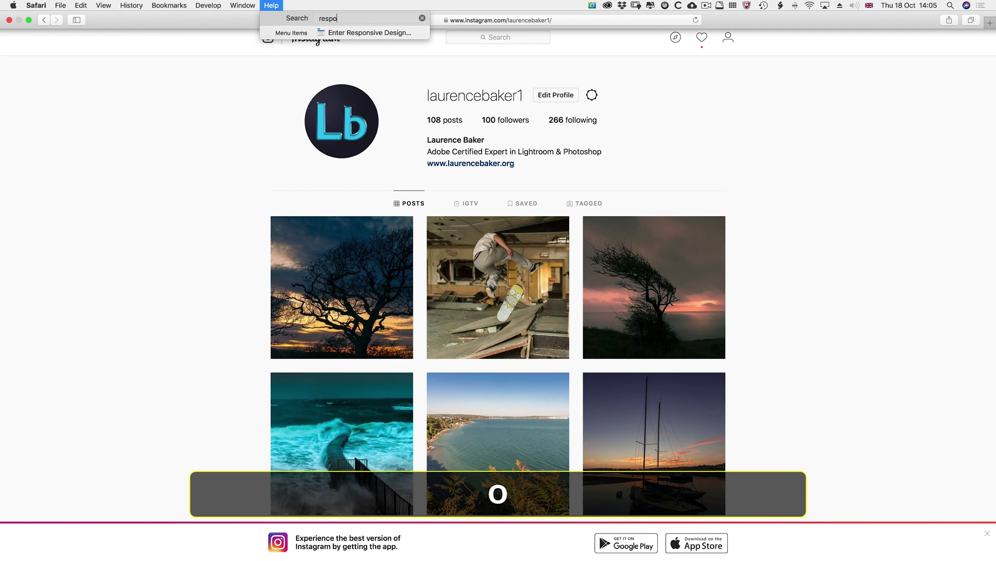
click(274, 7)
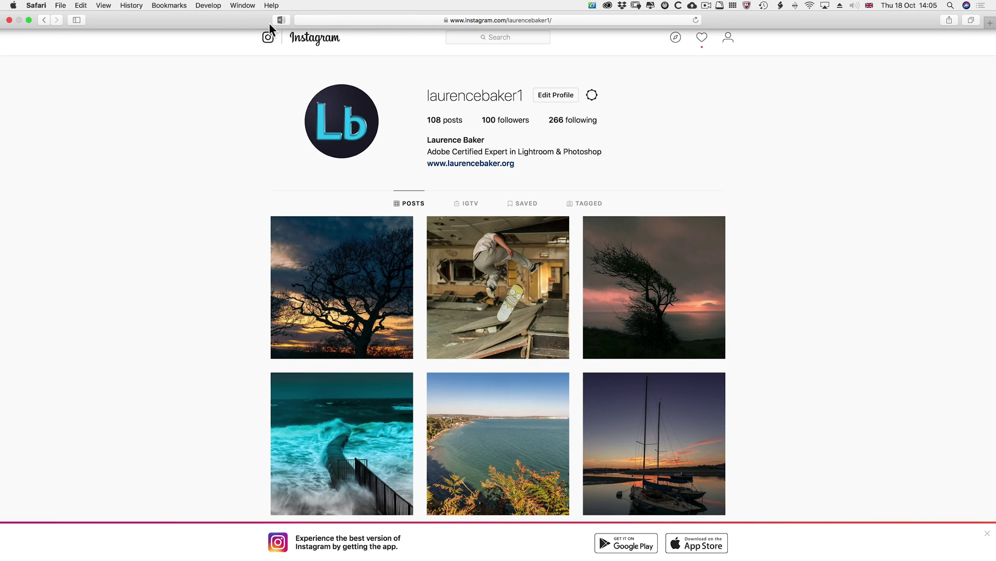
click(275, 6)
click(294, 31)
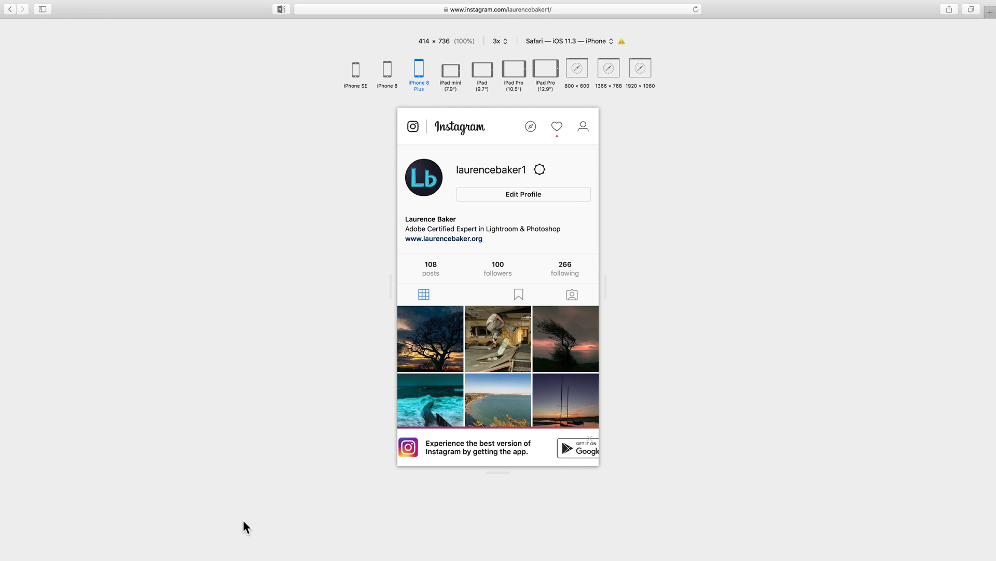
Reload the profile in its mobile layout and prepare a new post with the whole uncropped L1008770-2.jpg, up to the caption details.
key(super+r)
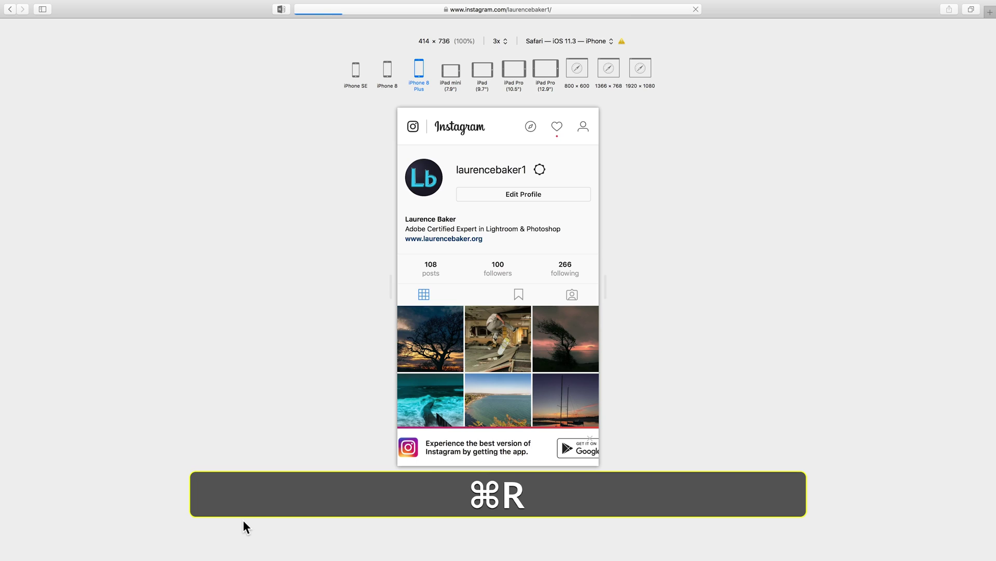
click(499, 454)
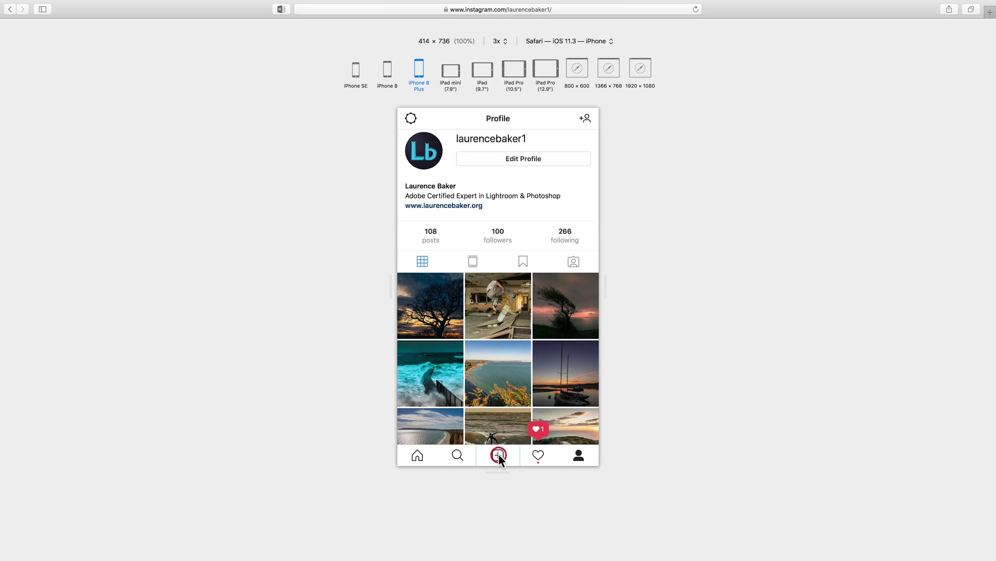
click(229, 148)
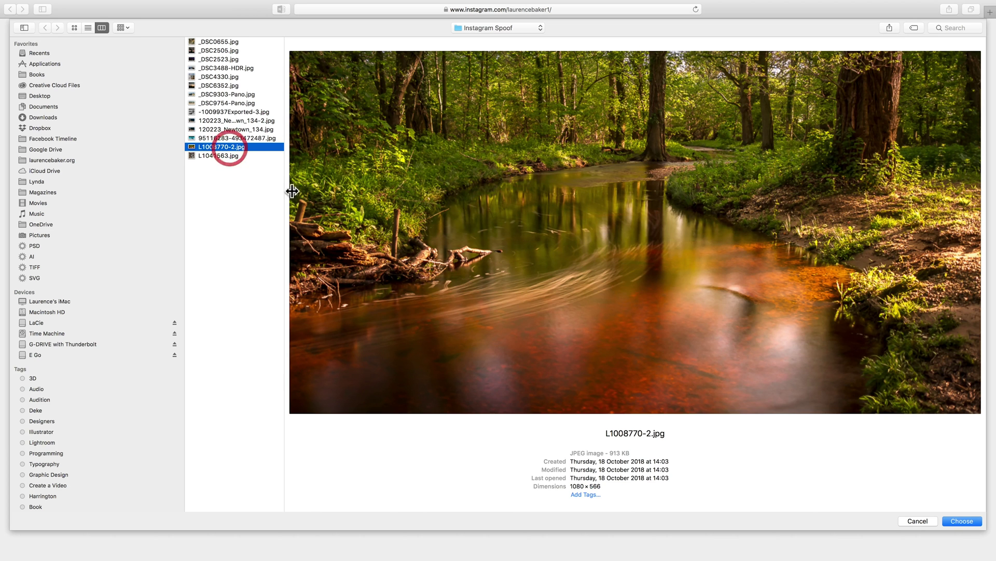
click(957, 521)
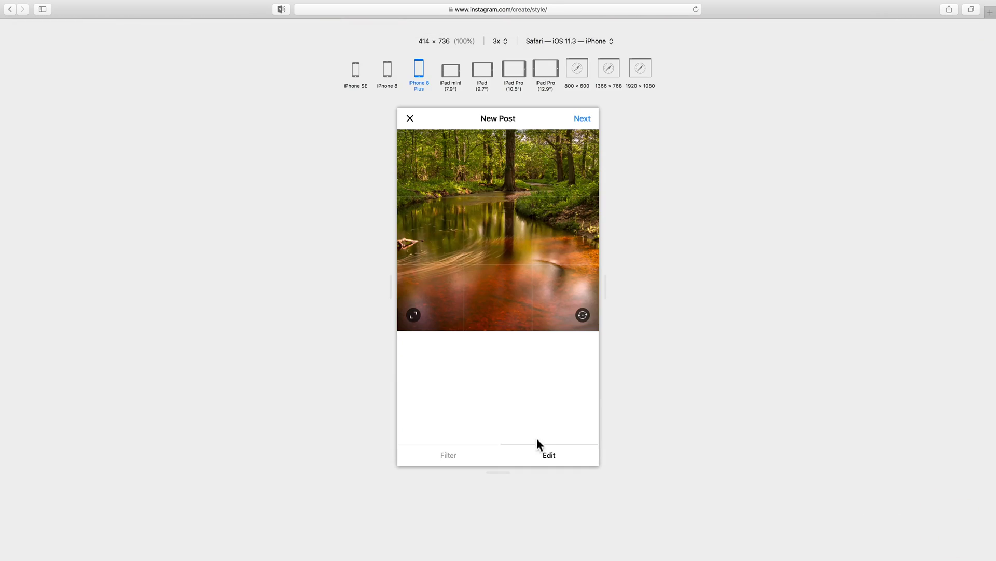
click(414, 315)
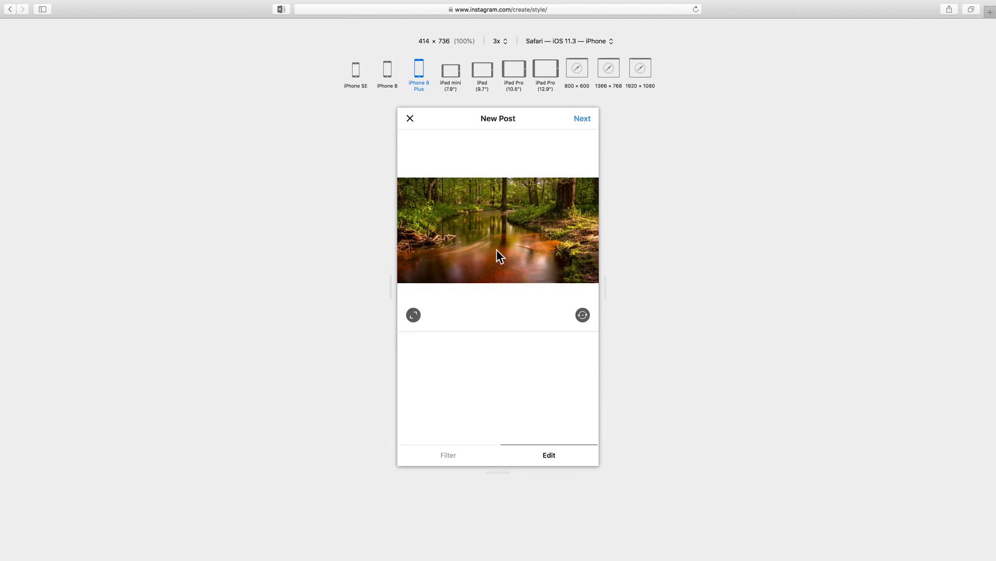
click(577, 120)
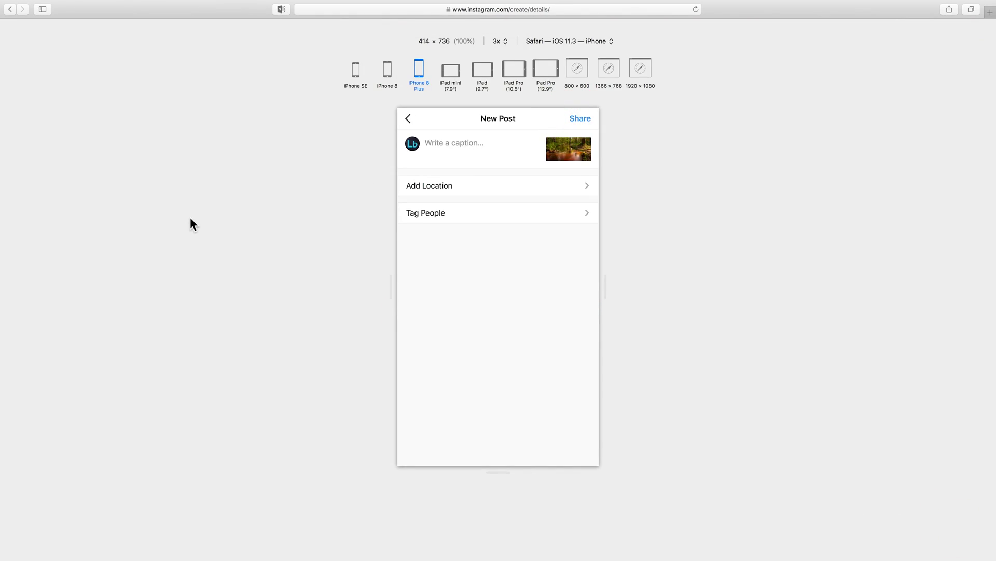
Switch to Firefox with the Instagram profile page.
key(super+Tab)
key(super+Tab)
key(super+Tab)
key(super+Tab)
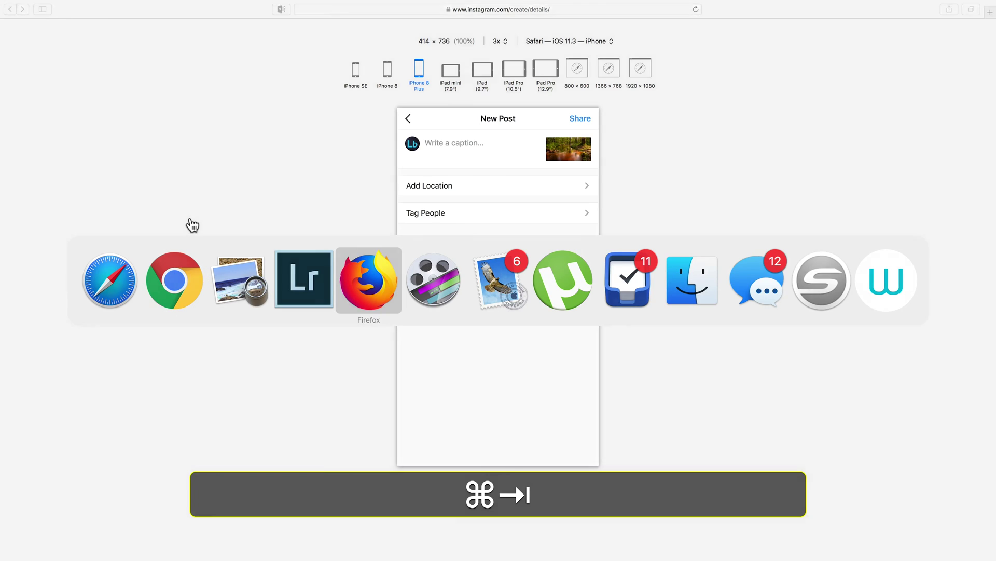
click(207, 5)
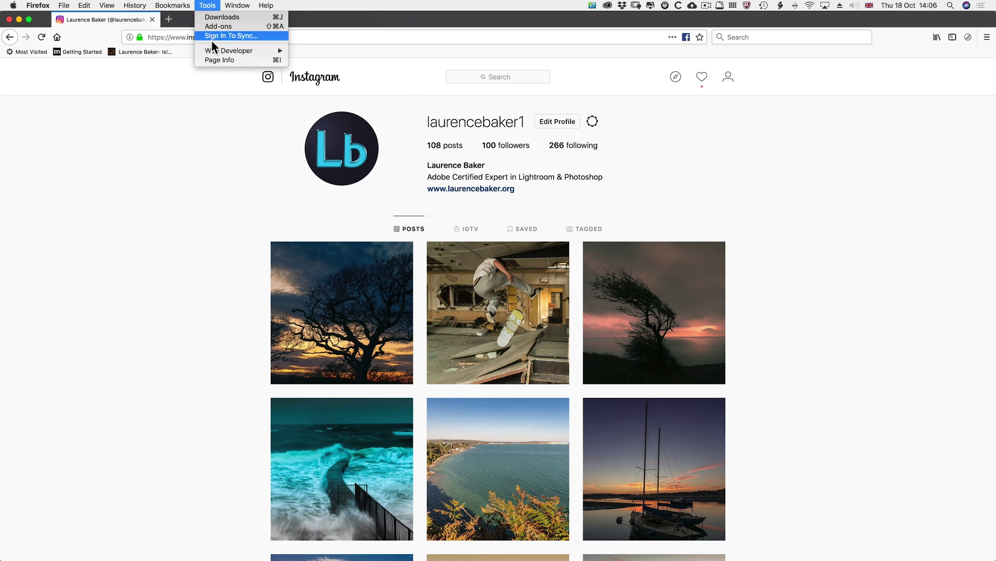
mouse_move(213, 52)
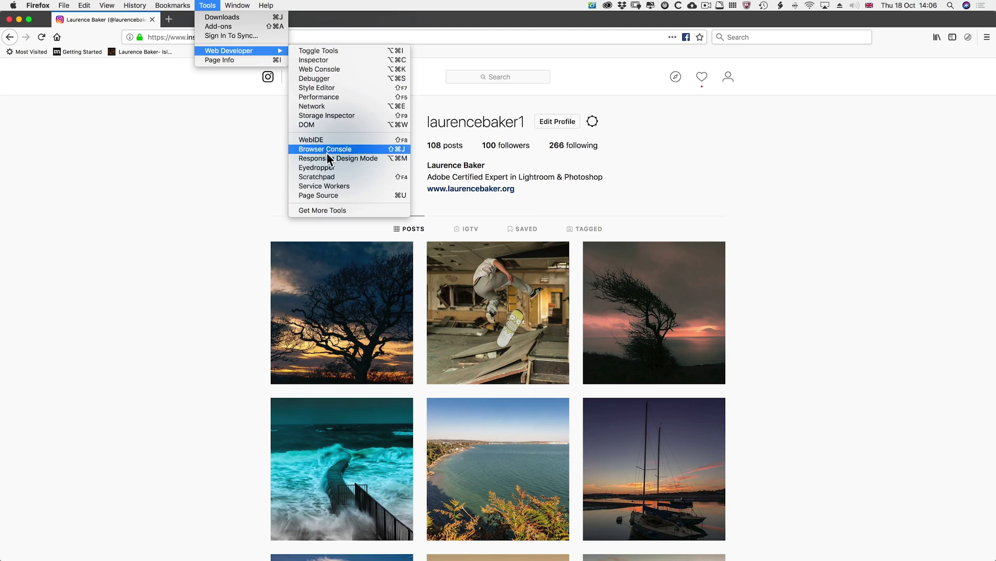
click(246, 157)
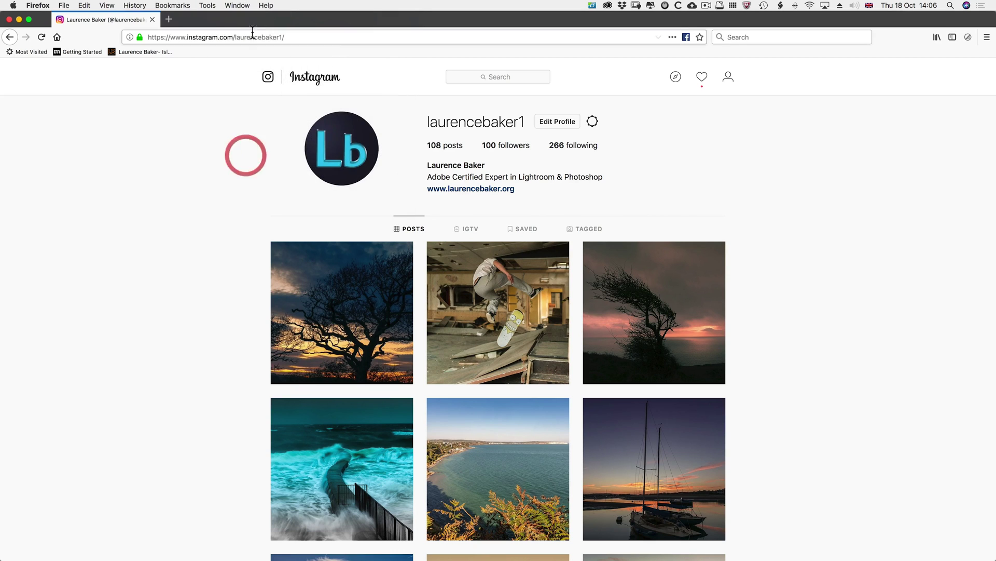
Enter Responsive Design Mode for the Instagram profile, finding the command by searching Help for "resp".
click(266, 5)
text(resp)
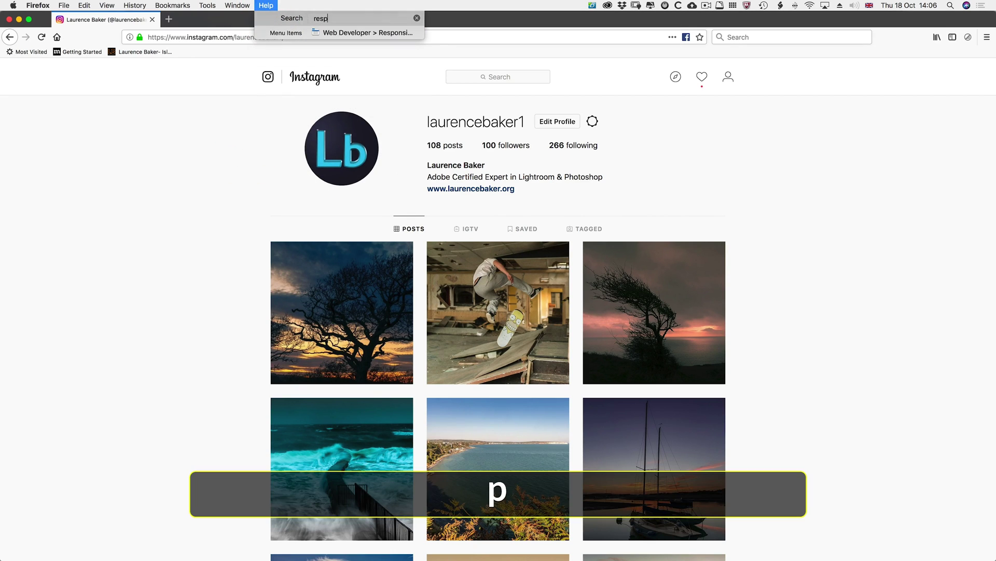
click(333, 33)
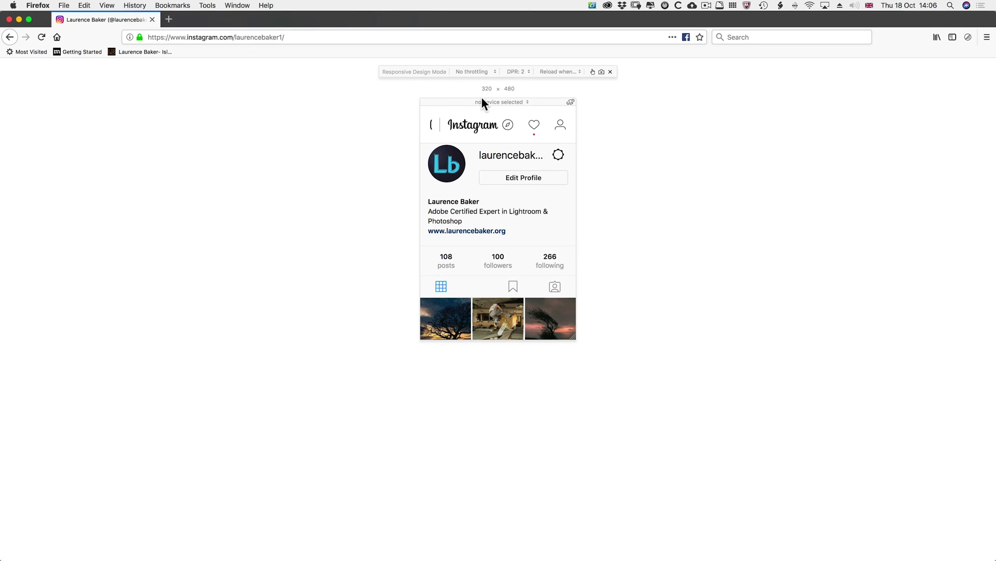
Emulate an iPhone 6/7/8 for the Instagram profile and reload the page in its mobile layout.
click(488, 102)
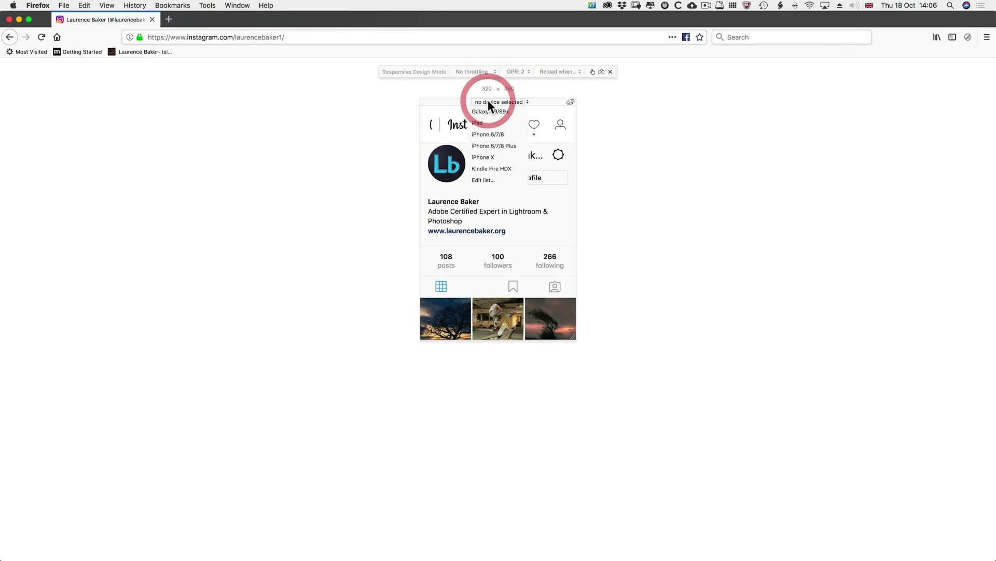
click(480, 136)
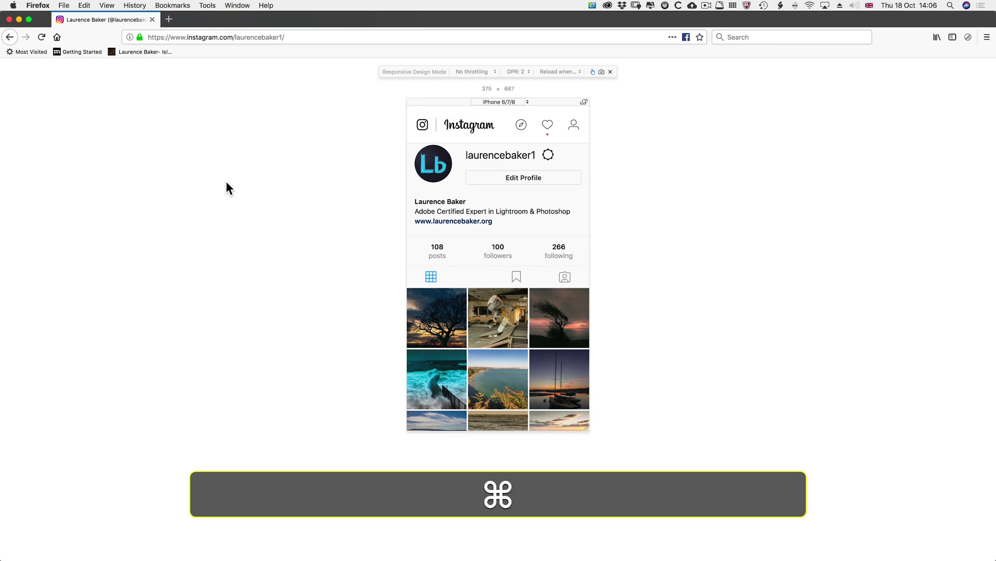
key(super+r)
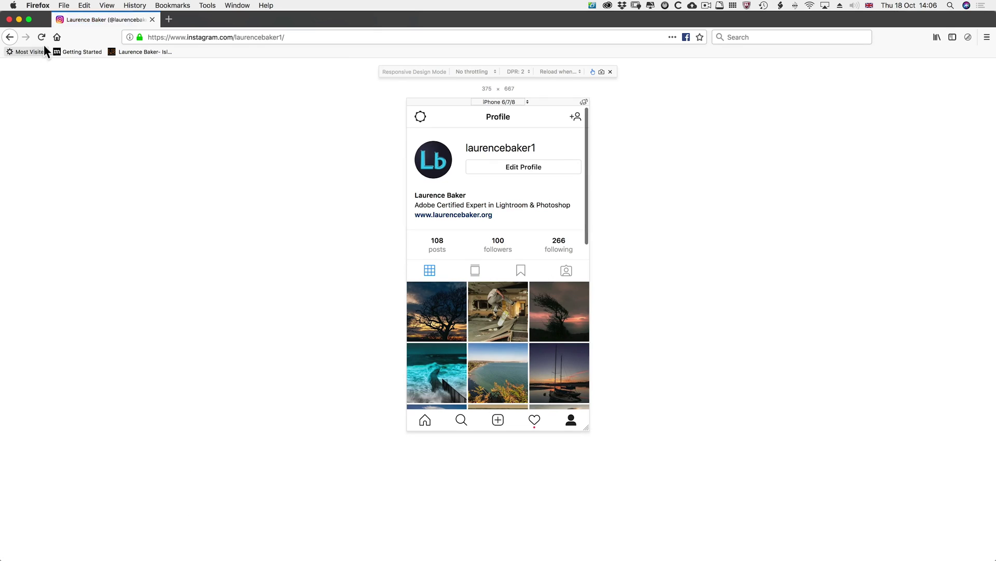
Start a new post with L1008770-2.jpg, fitting the whole horizontal photo instead of the square crop, and continue to the caption details.
click(492, 418)
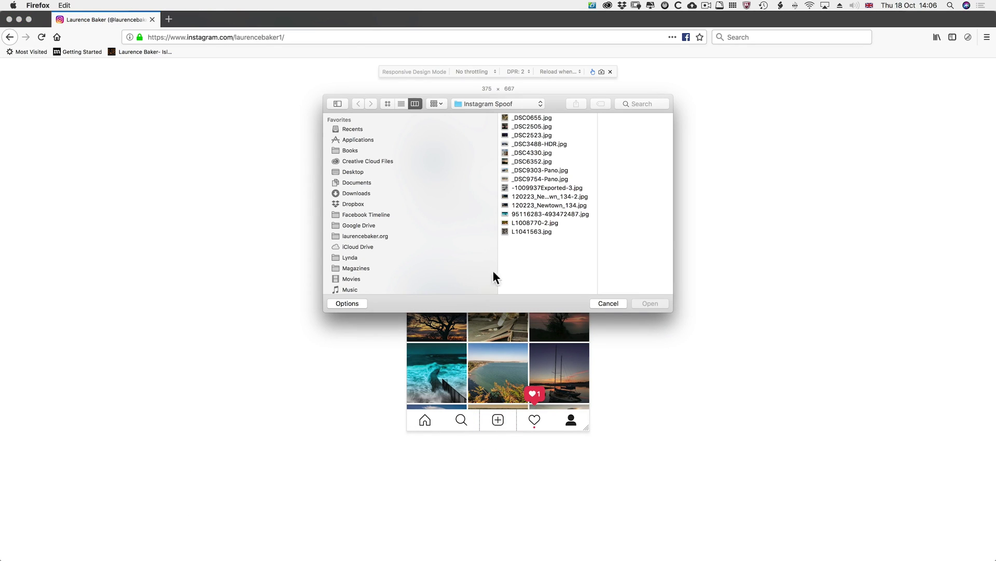
click(519, 222)
click(647, 302)
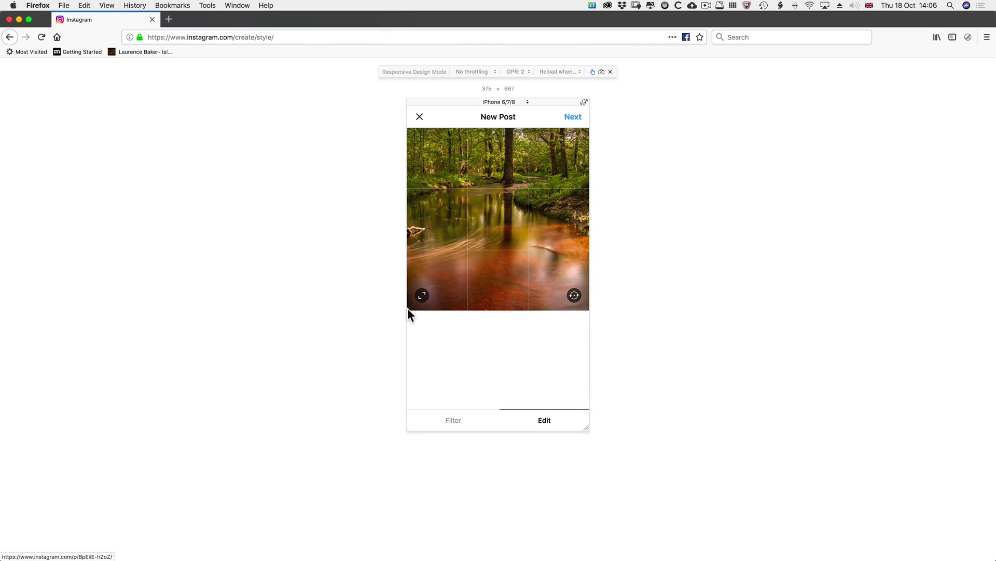
click(422, 296)
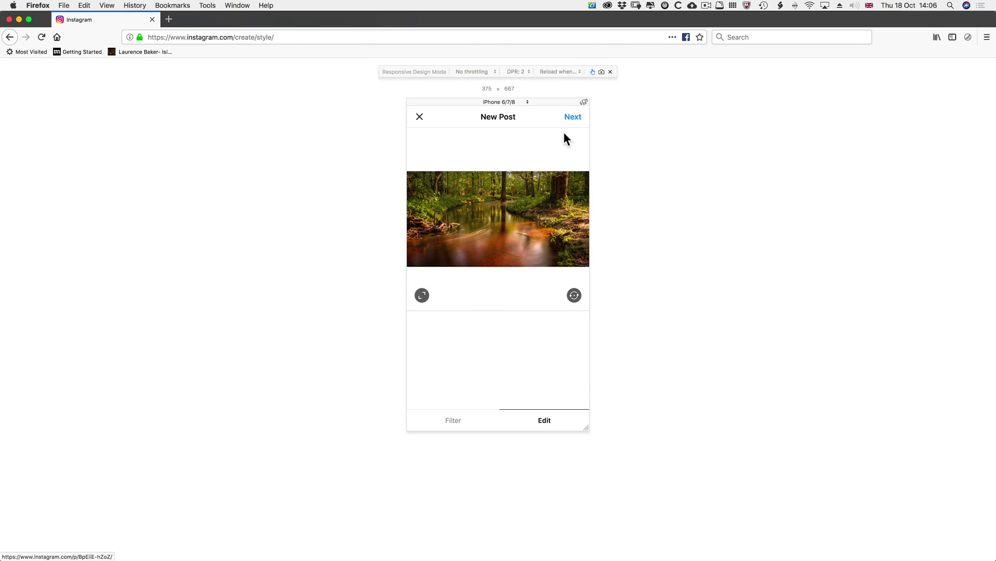
click(573, 118)
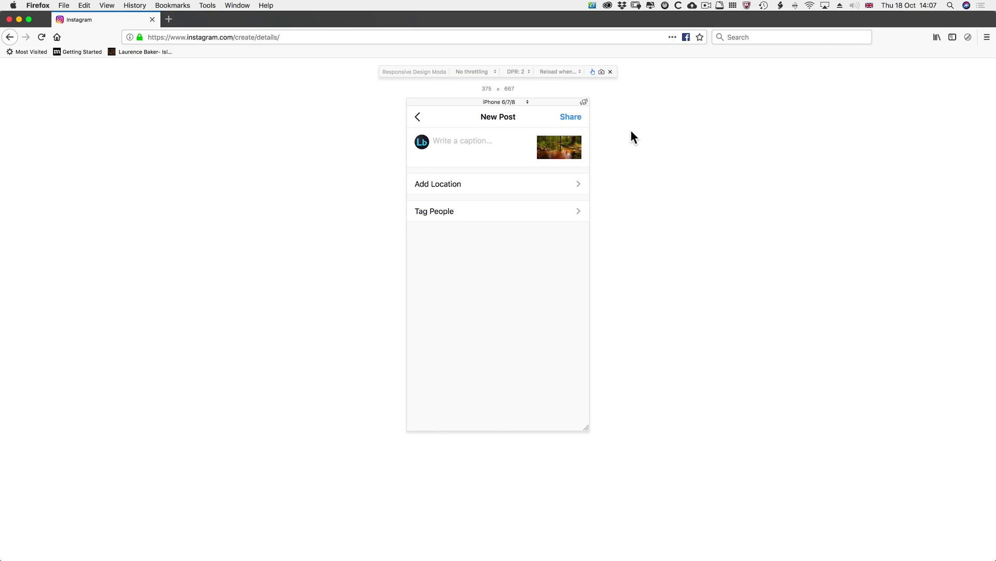
Switch to Chrome and review the Instagram image sizes in the Colorlib article and the aspect ratios in the social media cheat sheet.
key(super+Tab)
key(super+Tab)
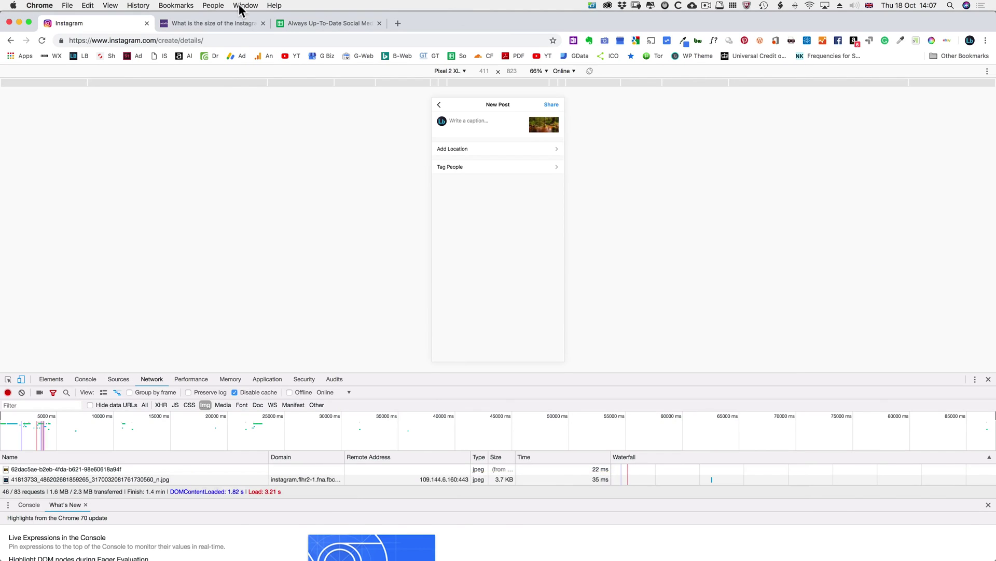
click(196, 24)
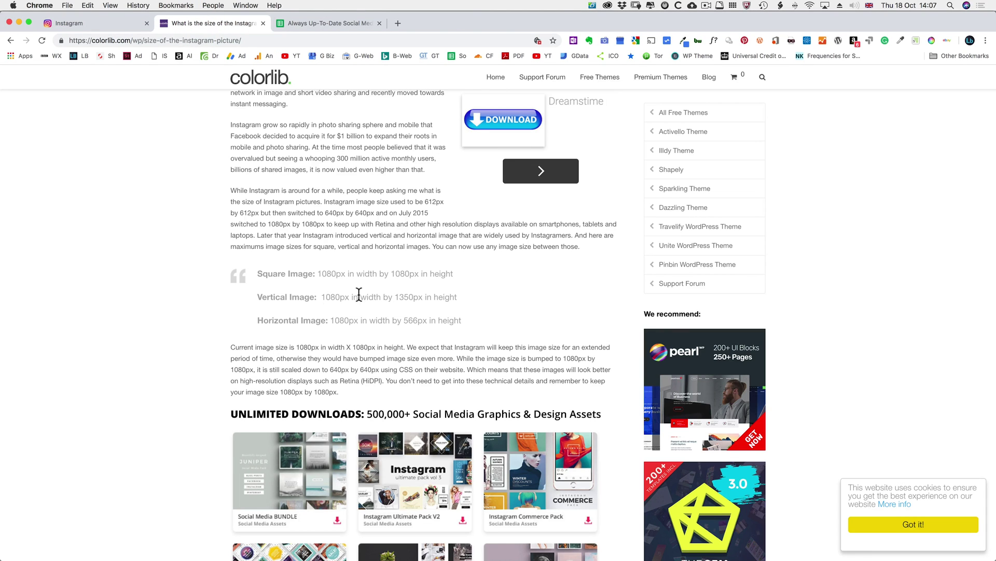
click(309, 22)
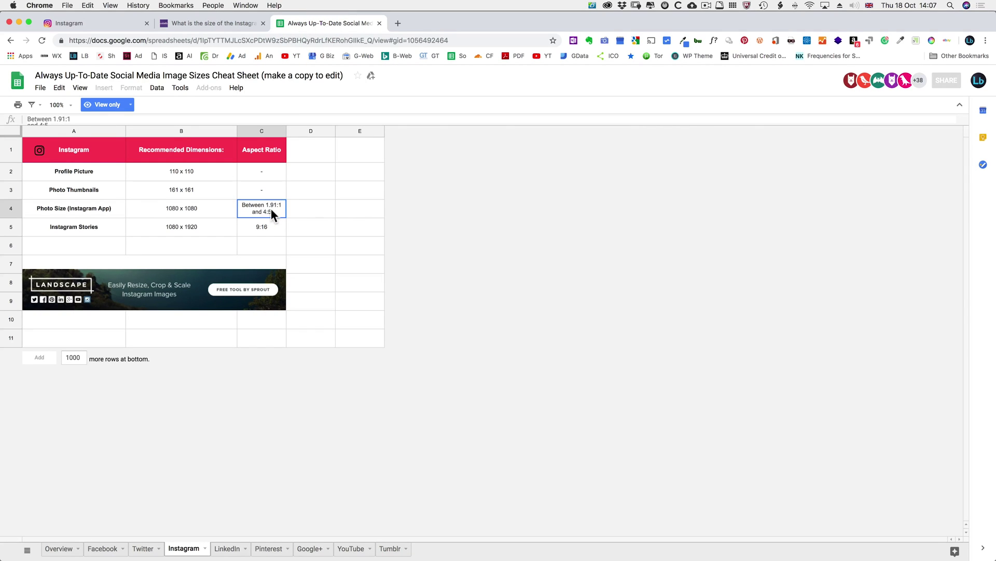
click(199, 23)
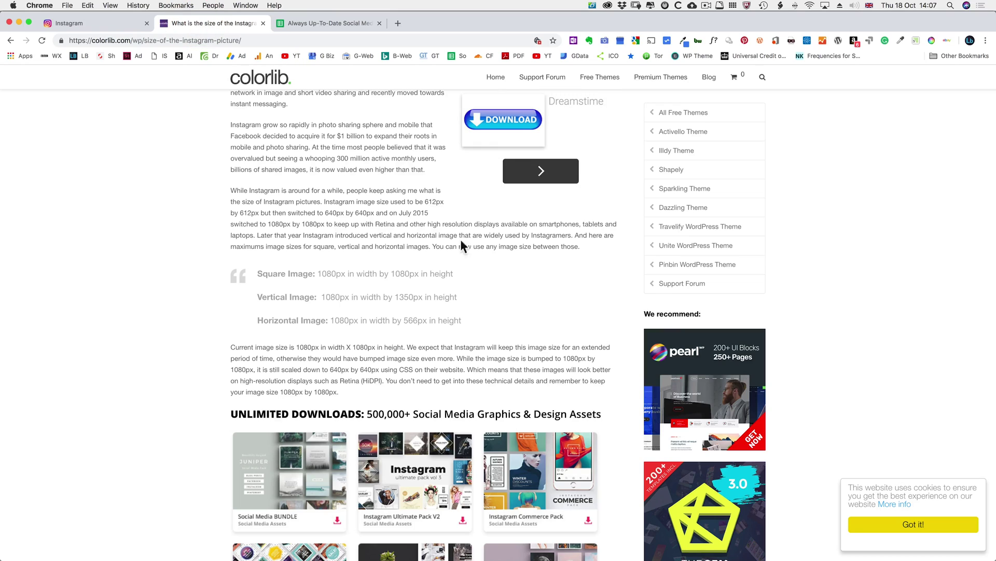